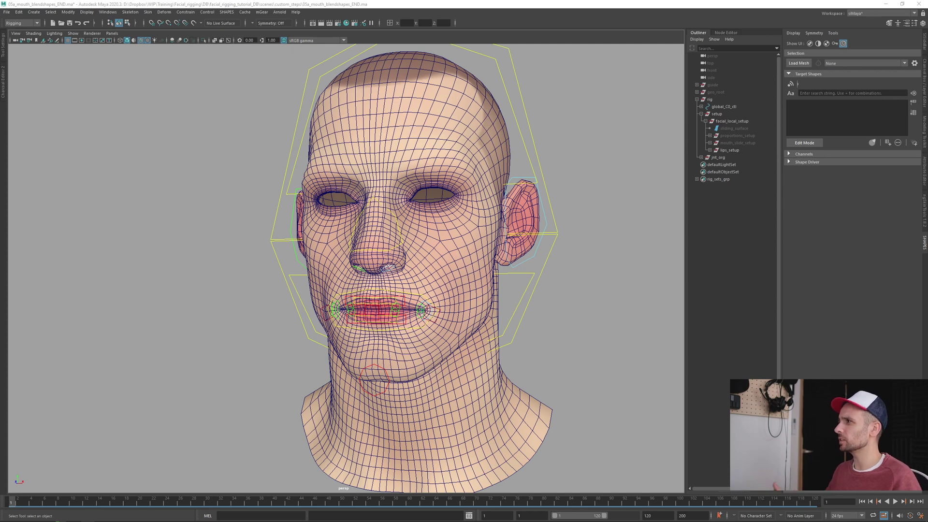
Glance at the blend shape tool options, then orbit the camera to face the head straight on
{"action": "left_click", "coordinate": [833, 33]}
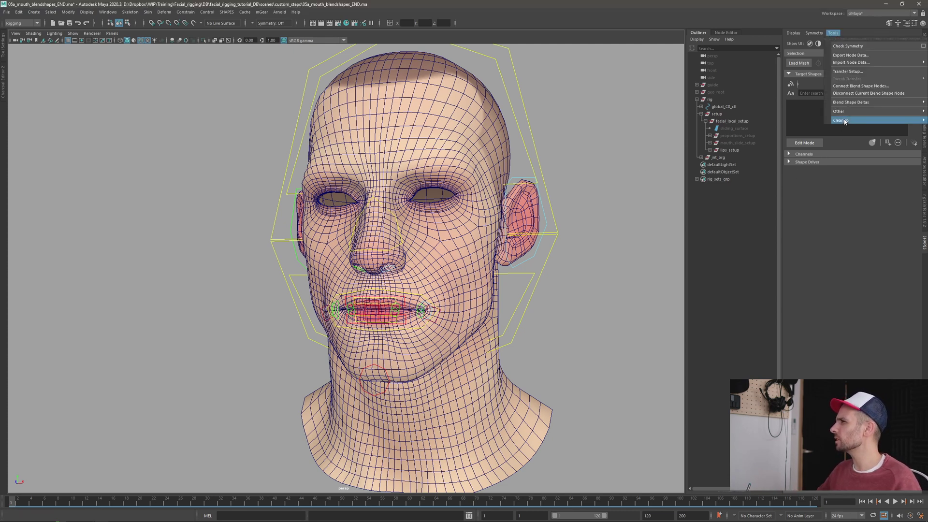
{"action": "mouse_move", "coordinate": [815, 33]}
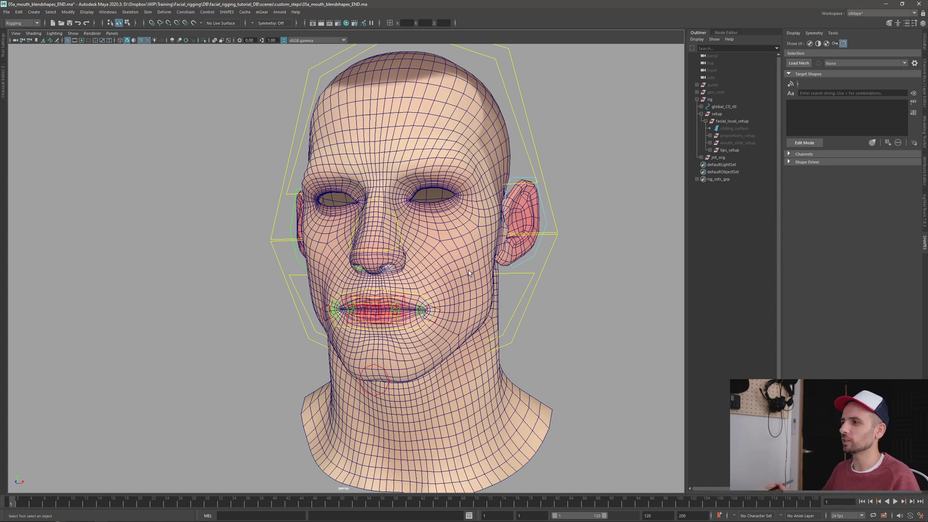
{"action": "left_click_drag", "start_coordinate": [468, 273], "coordinate": [509, 197], "text": "alt"}
{"action": "middle_click_drag", "start_coordinate": [344, 325], "coordinate": [437, 337], "text": "alt"}
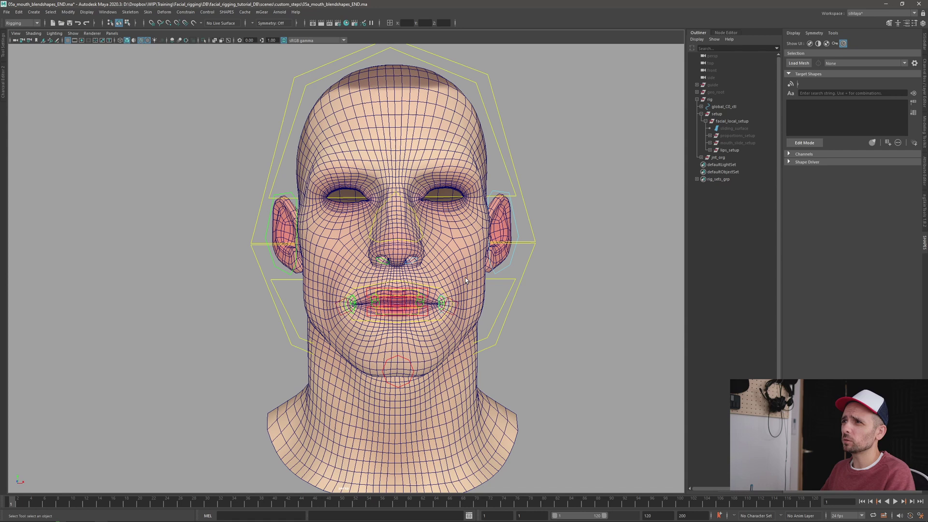
{"action": "left_click_drag", "start_coordinate": [486, 271], "coordinate": [494, 305], "text": "alt"}
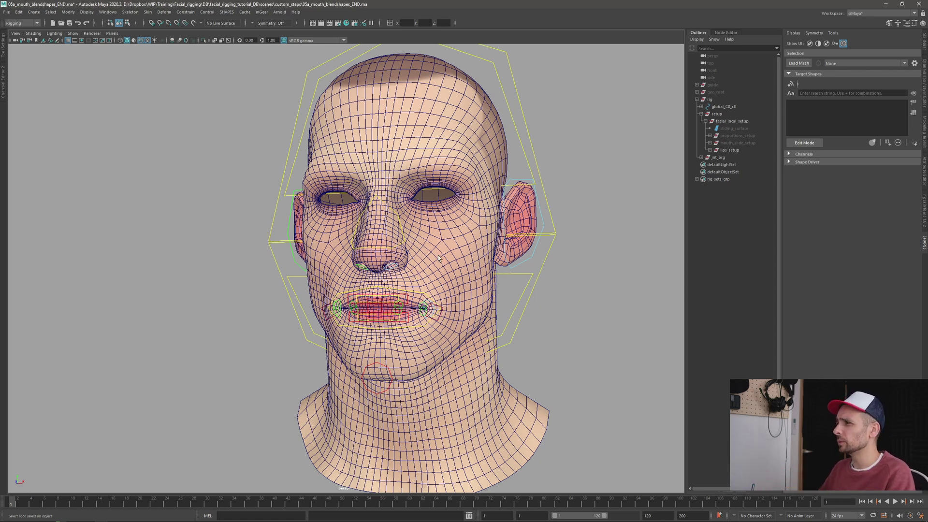
{"action": "left_click_drag", "start_coordinate": [438, 255], "coordinate": [428, 280], "text": "alt"}
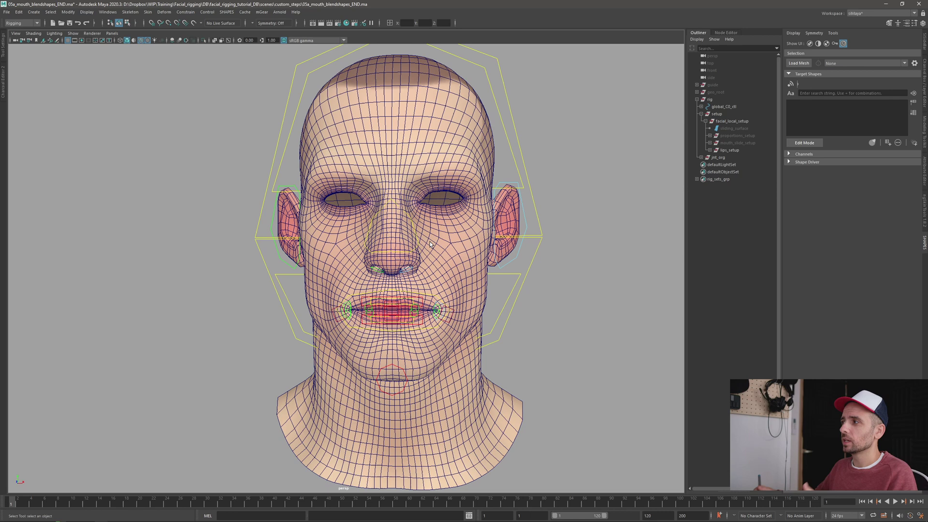
Hide the lips_setup group with Ctrl+H and unhide proportions_setup with Shift+H
{"action": "left_click", "coordinate": [729, 151]}
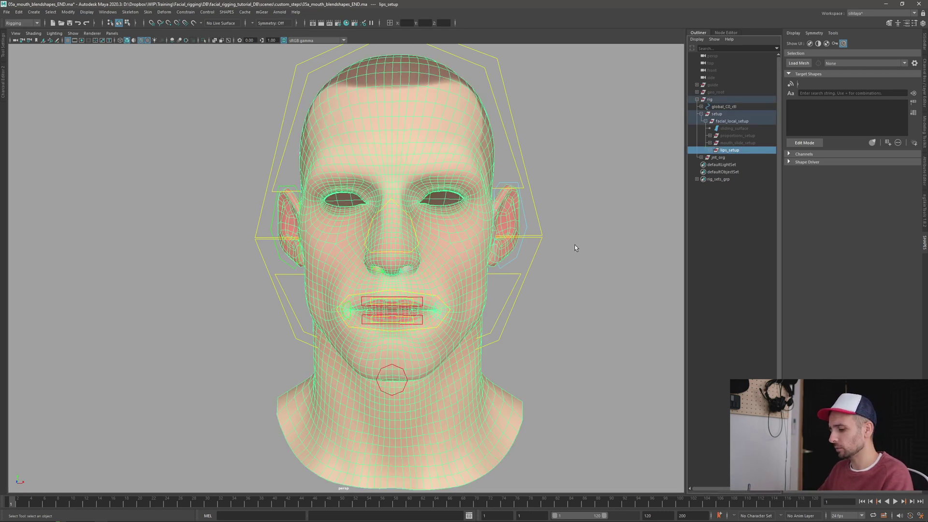
{"action": "key", "text": "ctrl+h"}
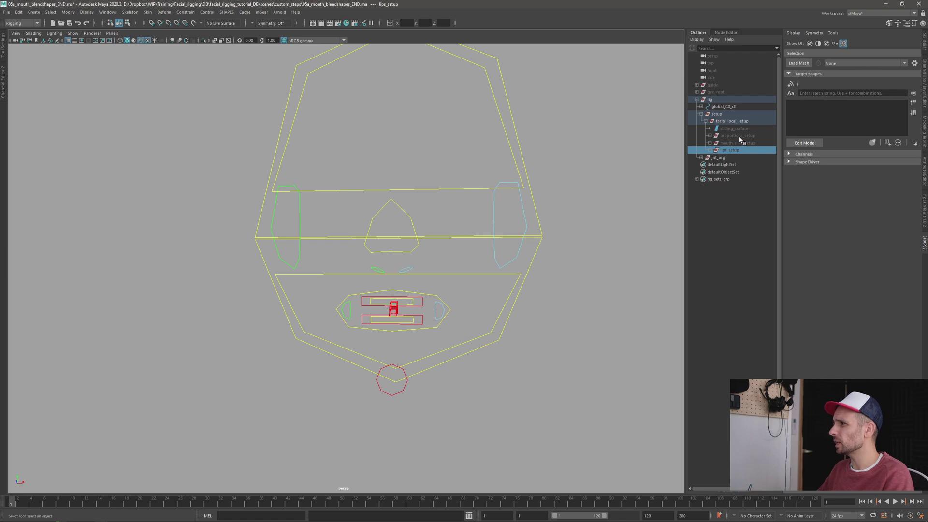
{"action": "left_click", "coordinate": [740, 136]}
{"action": "key", "text": "shift+h"}
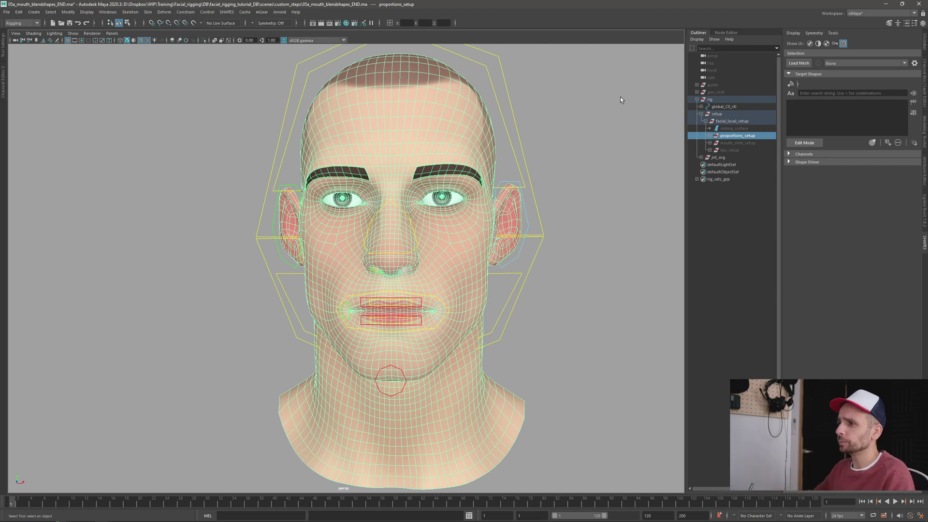
Zoom and pan to centre the face, then dolly the camera close to the mouth
{"action": "scroll", "coordinate": [463, 278], "scroll_direction": "up", "scroll_amount": 5}
{"action": "scroll", "coordinate": [463, 277], "scroll_direction": "up", "scroll_amount": 4}
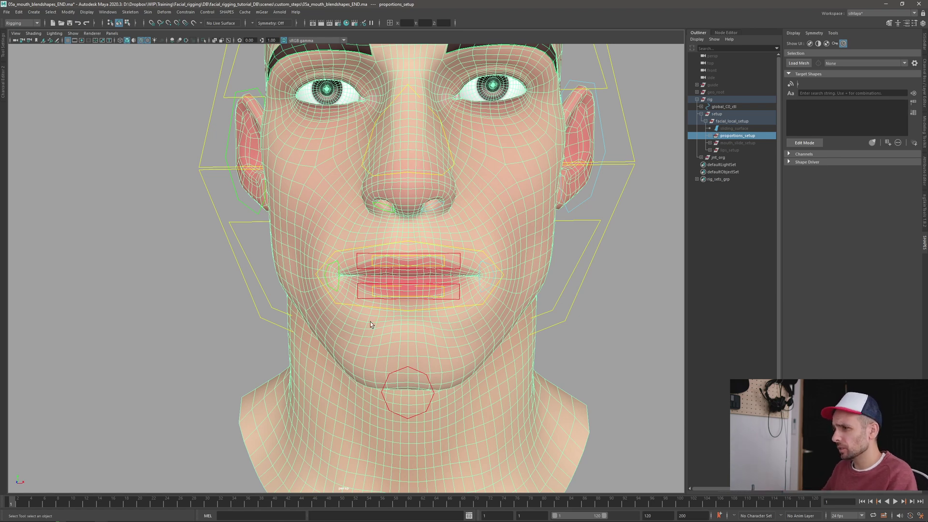
{"action": "middle_click_drag", "start_coordinate": [370, 321], "coordinate": [393, 278], "text": "alt"}
{"action": "scroll", "coordinate": [393, 279], "scroll_direction": "up", "scroll_amount": 3}
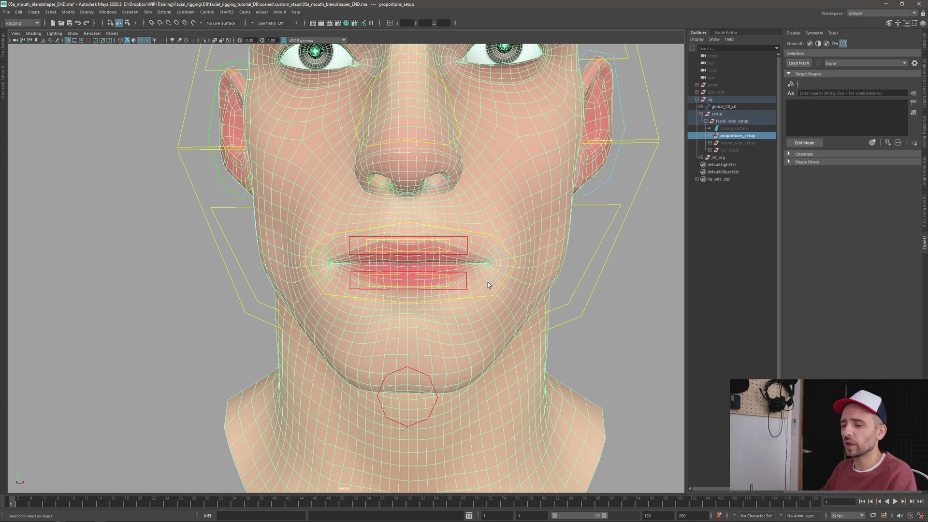
{"action": "right_click_drag", "start_coordinate": [396, 262], "coordinate": [419, 296], "text": "alt"}
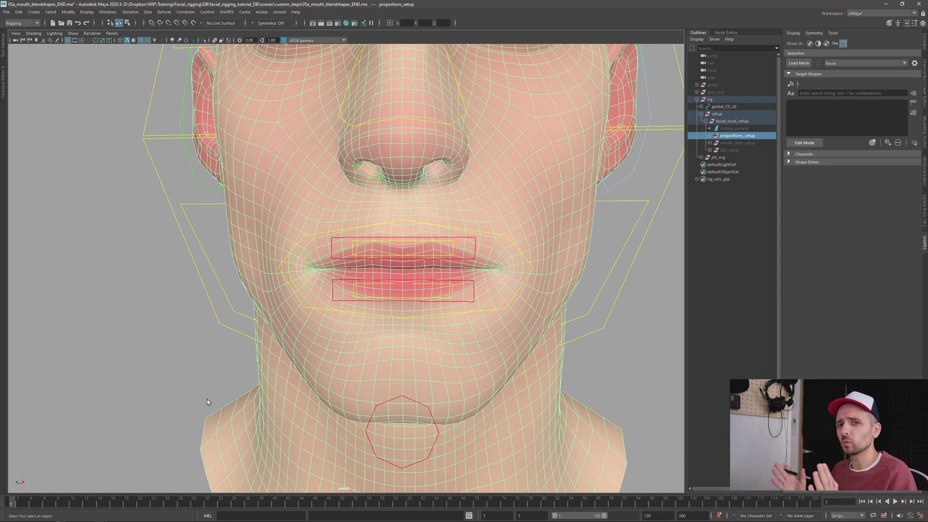
Select both mouth-corner controls and set a key on them at frame 1
{"action": "left_click", "coordinate": [505, 291]}
{"action": "scroll", "coordinate": [474, 274], "scroll_direction": "up", "scroll_amount": 1}
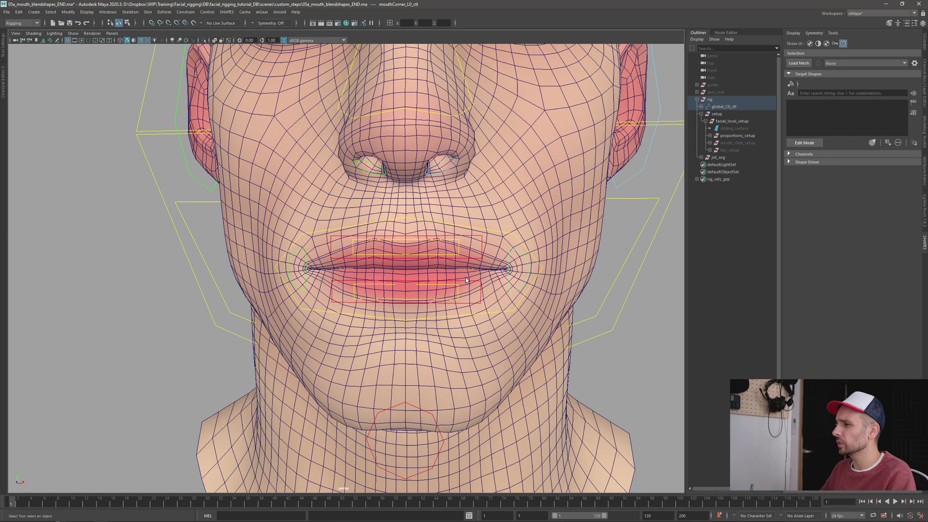
{"action": "left_click", "coordinate": [306, 297], "text": "shift"}
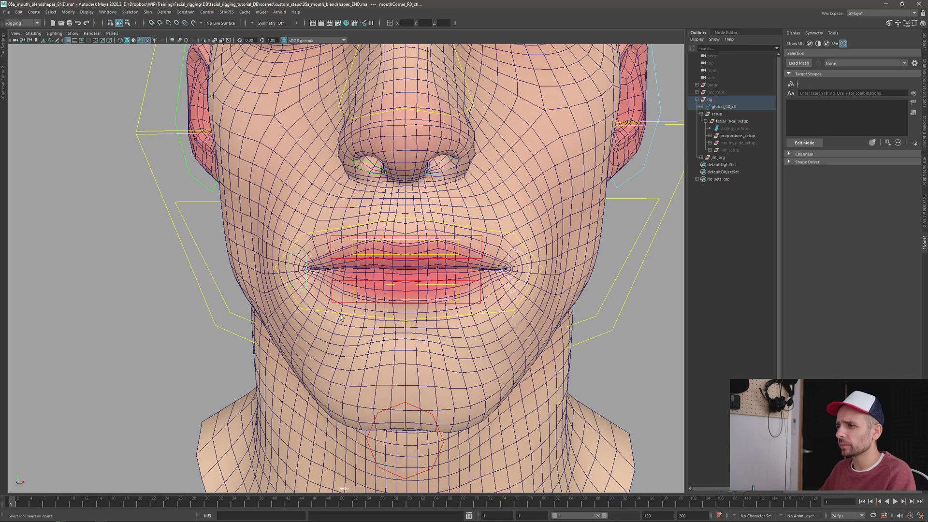
{"action": "key", "text": "s"}
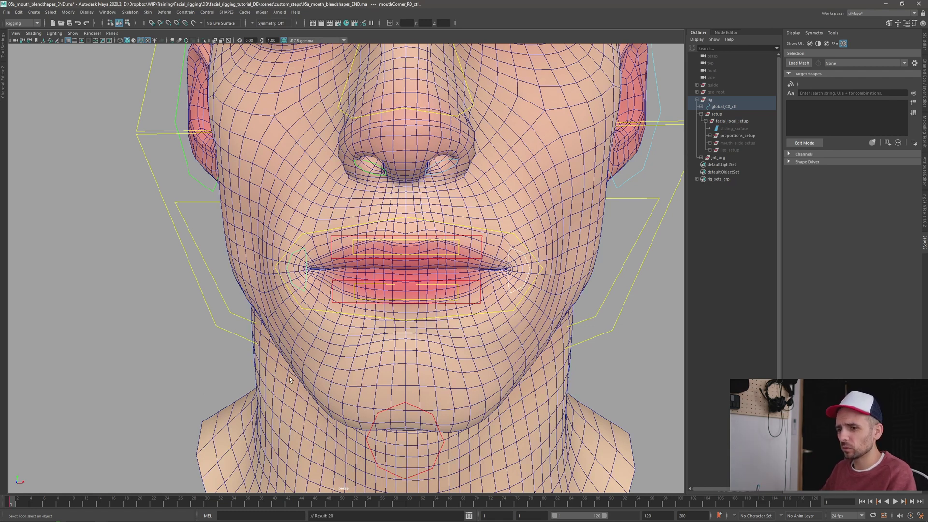
With the Move tool in object space, pull the mouth corners outward to widen the lips
{"action": "key", "text": "w"}
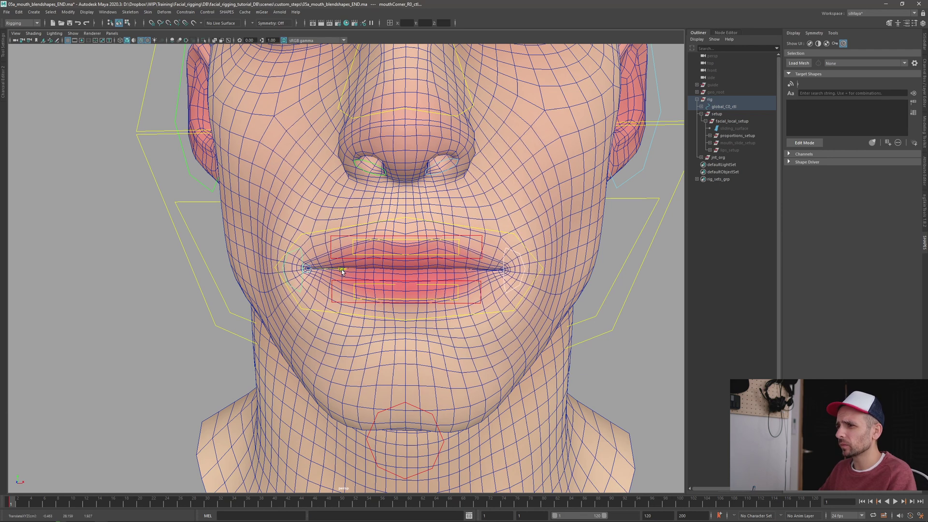
{"action": "left_click", "coordinate": [402, 253]}
{"action": "left_click_drag", "start_coordinate": [402, 255], "coordinate": [372, 241]}
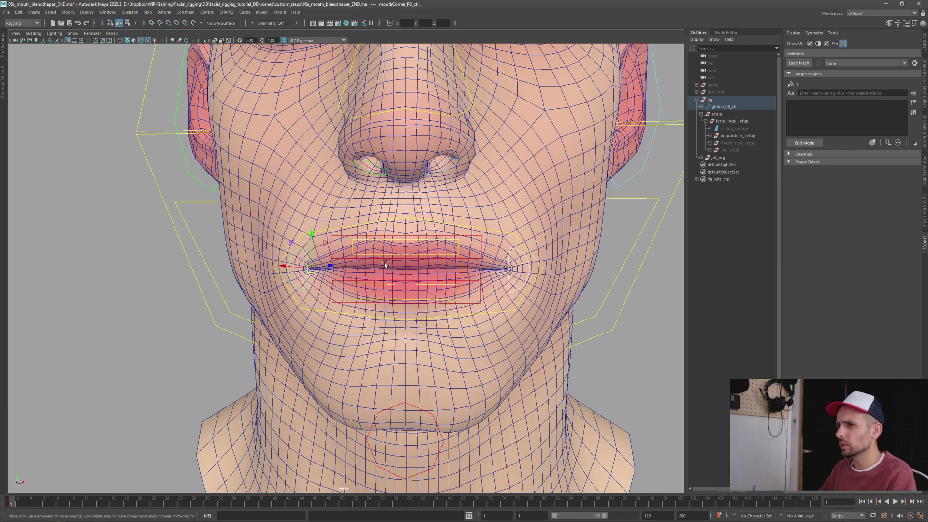
{"action": "left_click_drag", "start_coordinate": [302, 268], "coordinate": [244, 261]}
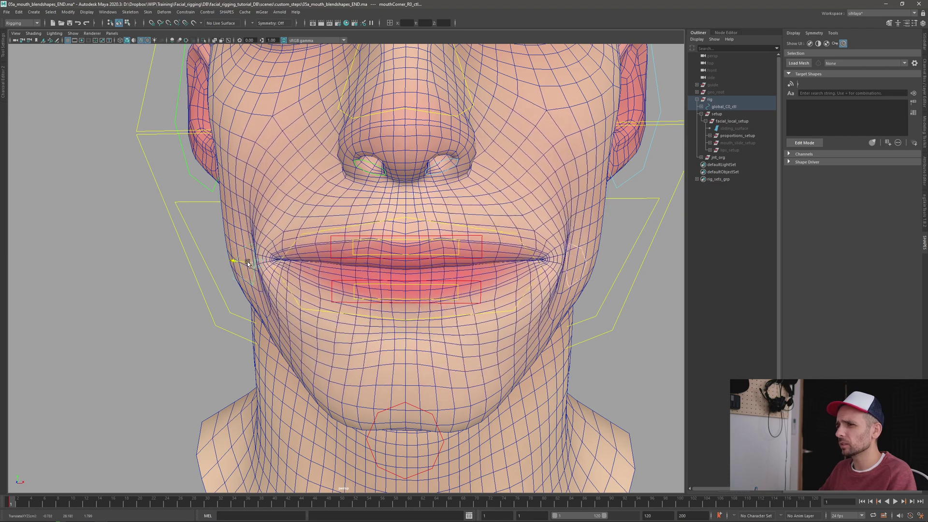
{"action": "left_click_drag", "start_coordinate": [309, 282], "coordinate": [369, 321], "text": "alt"}
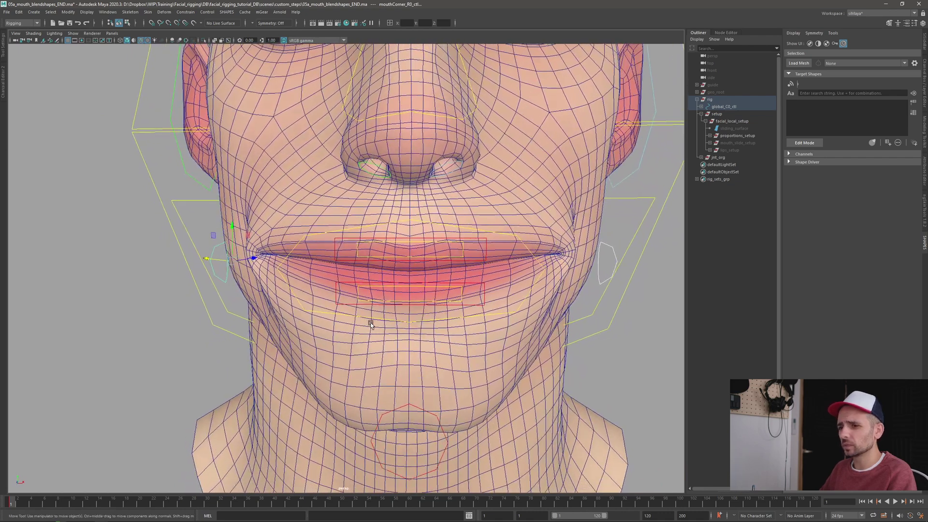
Step to frame 4 and push the mouth corners inward to narrow the mouth, comparing with frame 3
{"action": "left_click", "coordinate": [20, 506]}
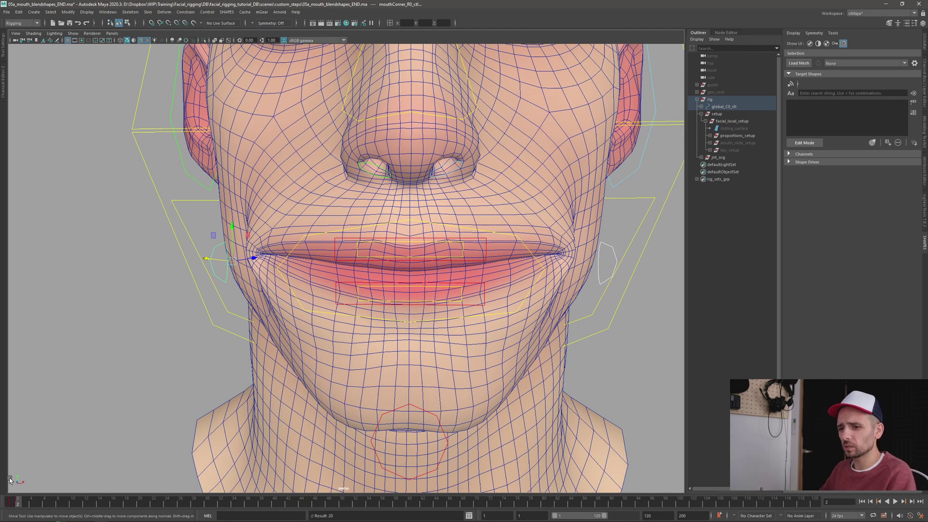
{"action": "left_click", "coordinate": [28, 505]}
{"action": "left_click", "coordinate": [30, 505]}
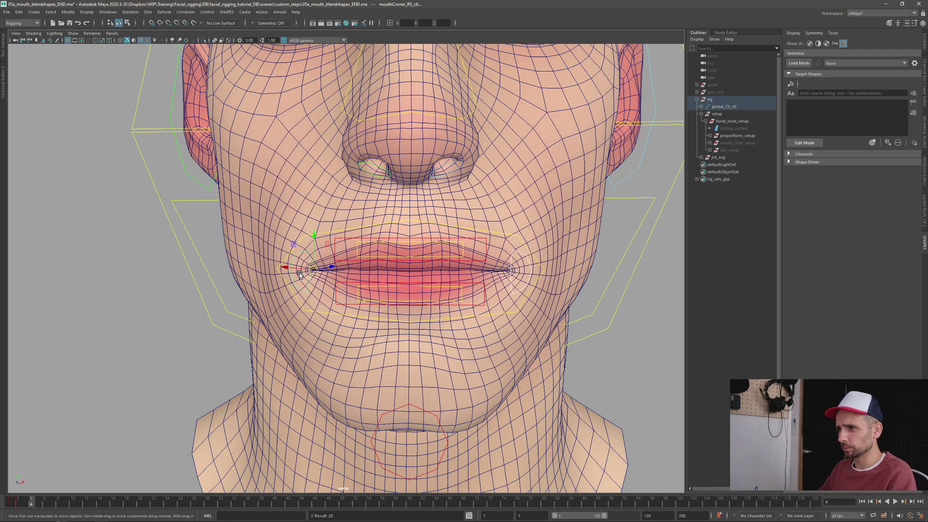
{"action": "left_click_drag", "start_coordinate": [312, 269], "coordinate": [338, 278]}
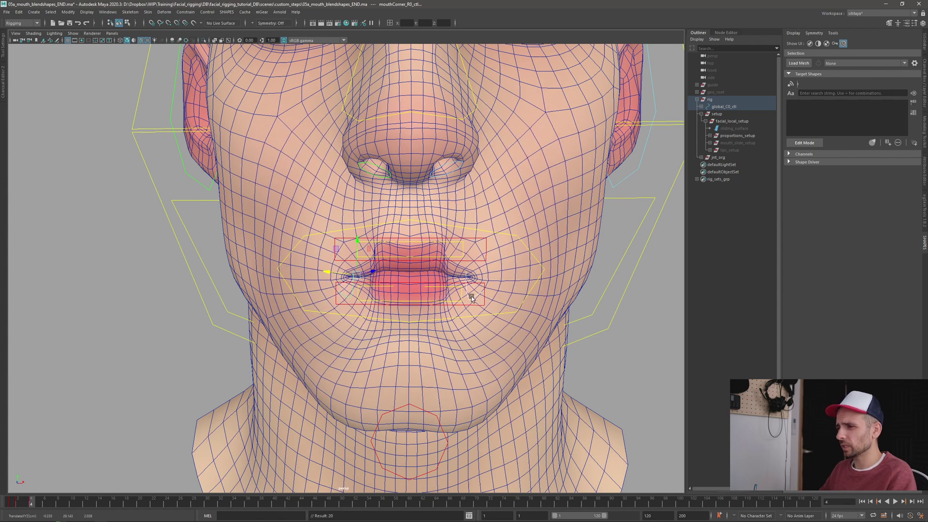
{"action": "left_click", "coordinate": [25, 505]}
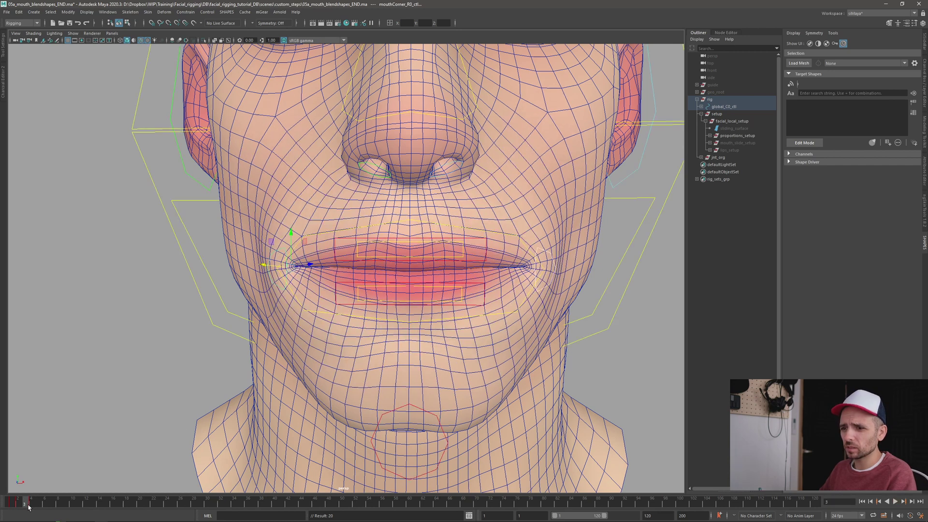
{"action": "left_click", "coordinate": [31, 508]}
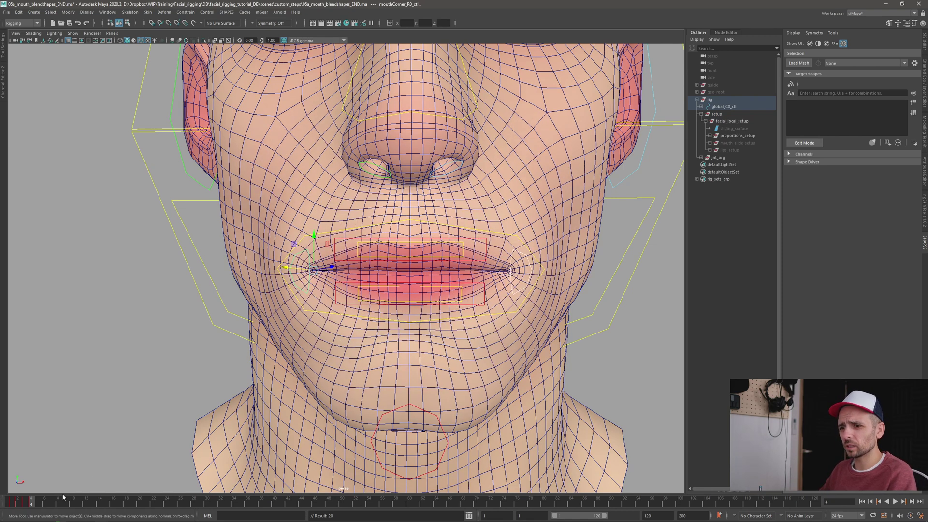
Lift the mouth corners into a smile, then try a rotation on the control and undo it
{"action": "left_click_drag", "start_coordinate": [315, 242], "coordinate": [317, 236]}
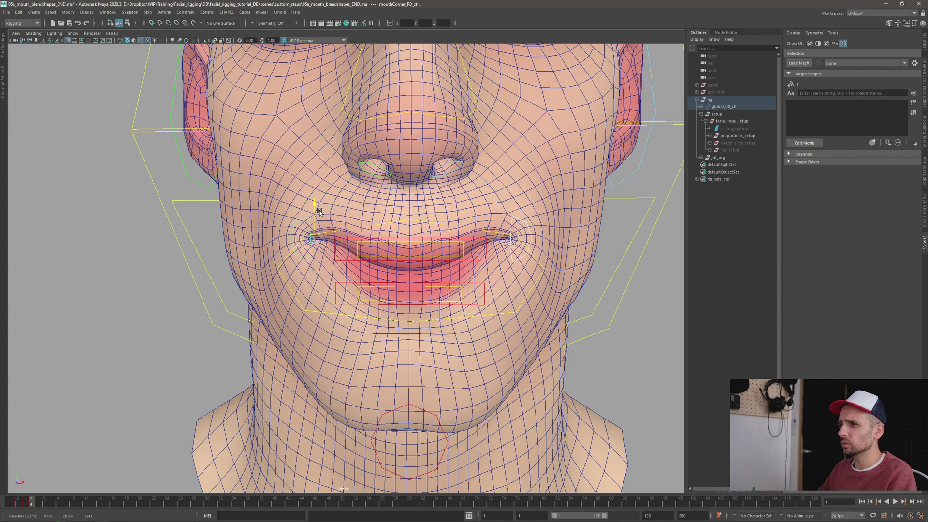
{"action": "left_click_drag", "start_coordinate": [321, 210], "coordinate": [312, 200]}
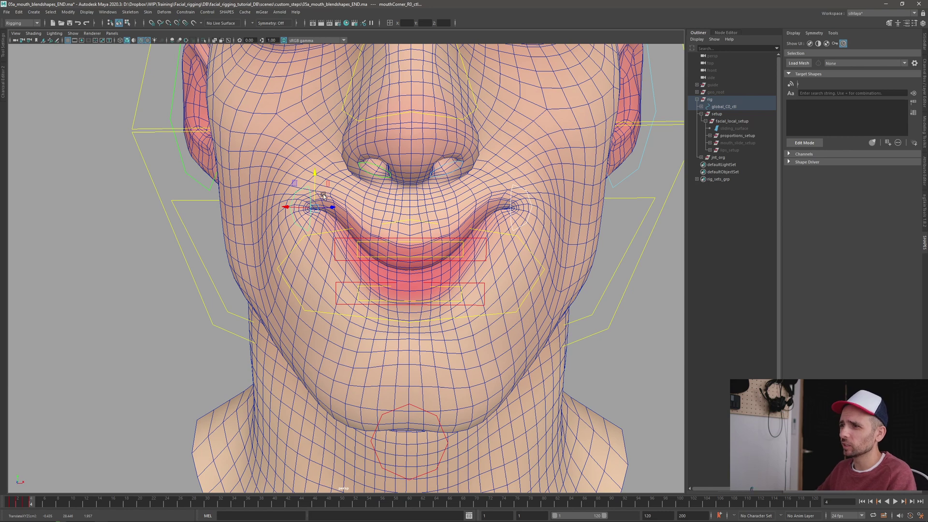
{"action": "key", "text": "e"}
{"action": "left_click_drag", "start_coordinate": [341, 180], "coordinate": [336, 216]}
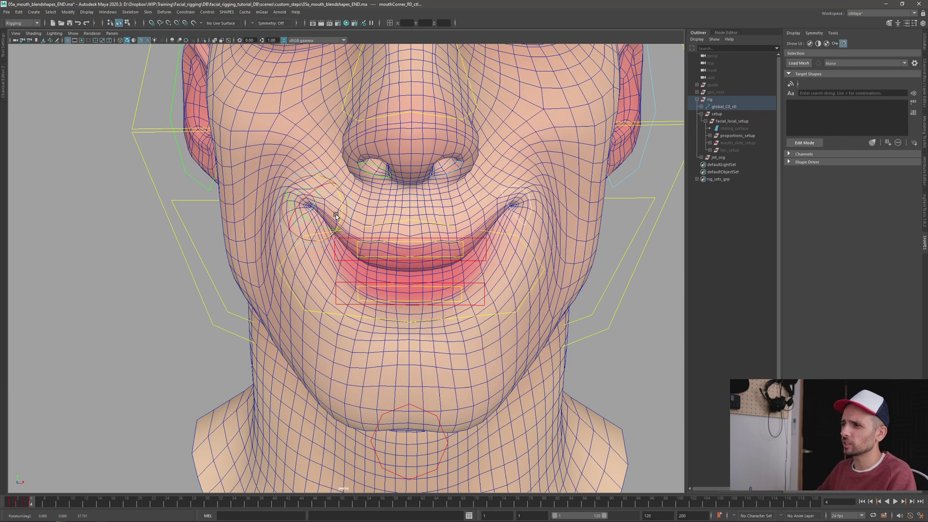
{"action": "key", "text": "ctrl+z"}
{"action": "key", "text": "w"}
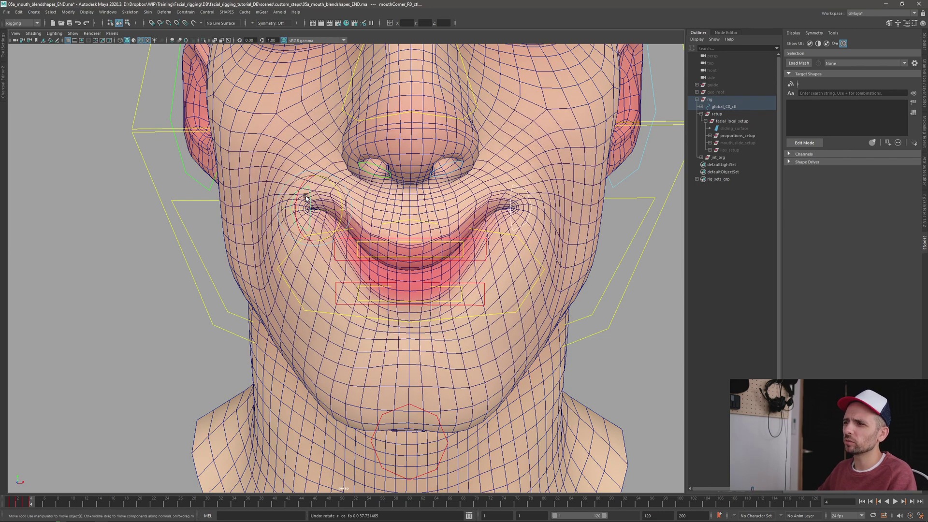
Raise the right mouth corner on frame 4, pull it into a frown on frame 5, and check from the side
{"action": "left_click", "coordinate": [306, 198]}
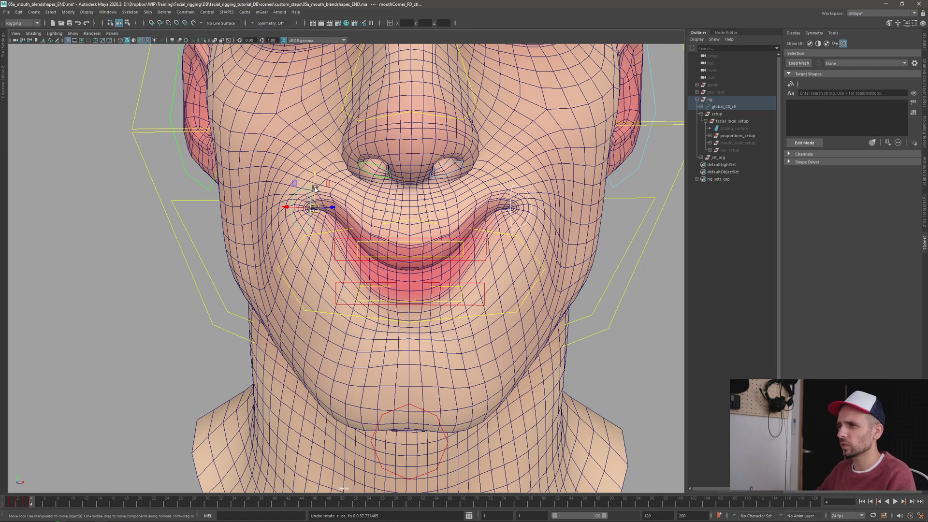
{"action": "left_click_drag", "start_coordinate": [316, 189], "coordinate": [315, 186]}
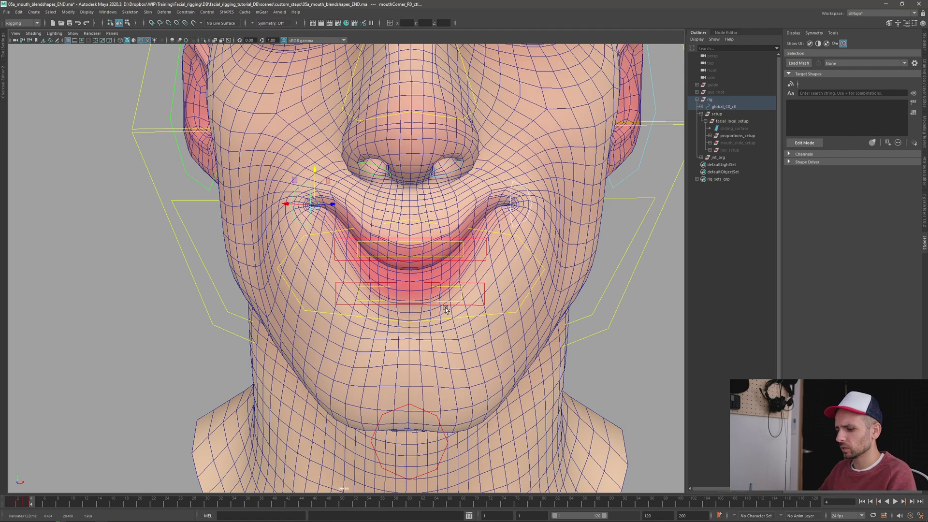
{"action": "left_click", "coordinate": [39, 505]}
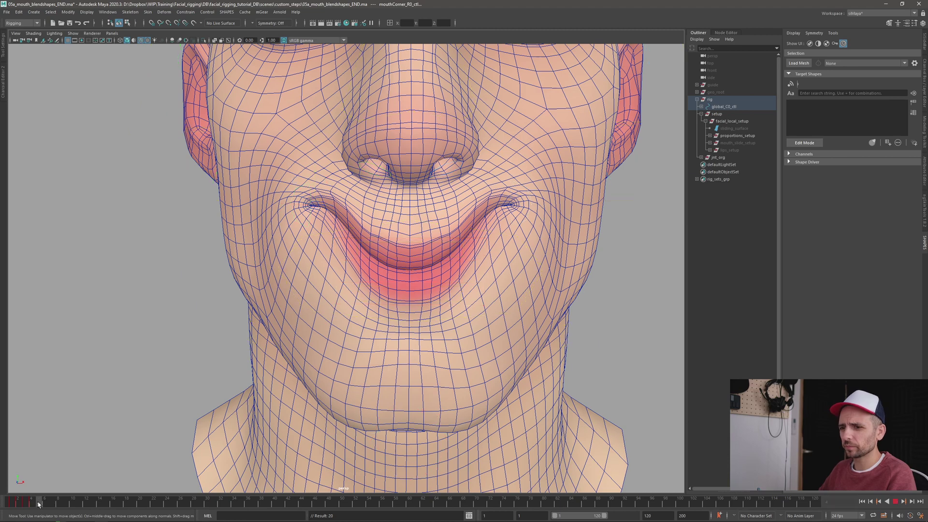
{"action": "left_click_drag", "start_coordinate": [316, 189], "coordinate": [310, 325]}
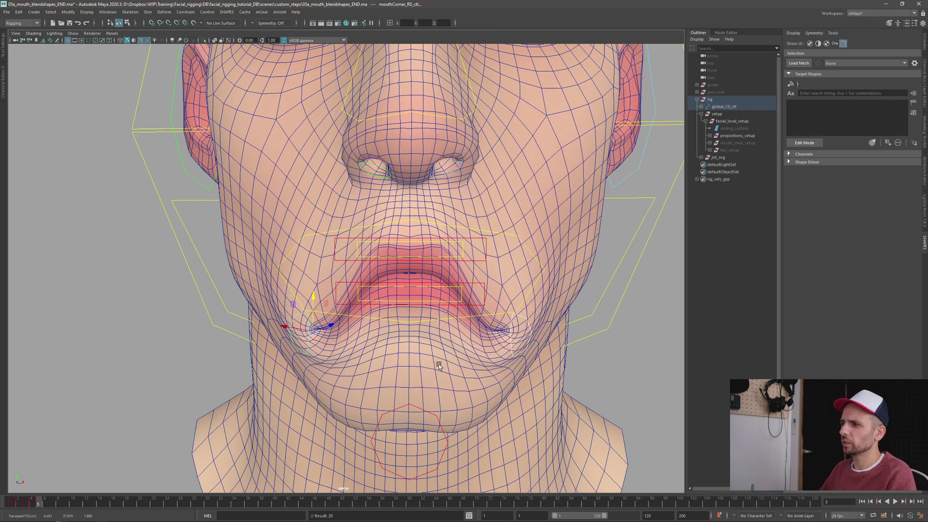
{"action": "scroll", "coordinate": [439, 366], "scroll_direction": "down", "scroll_amount": 3}
{"action": "left_click_drag", "start_coordinate": [422, 298], "coordinate": [377, 294], "text": "alt"}
{"action": "scroll", "coordinate": [377, 294], "scroll_direction": "up", "scroll_amount": 2}
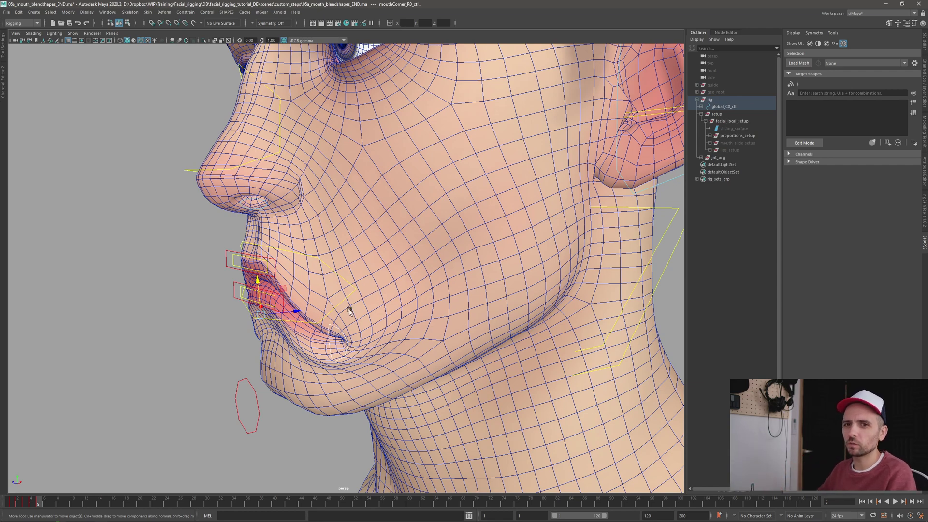
{"action": "left_click_drag", "start_coordinate": [301, 347], "coordinate": [332, 344], "text": "alt"}
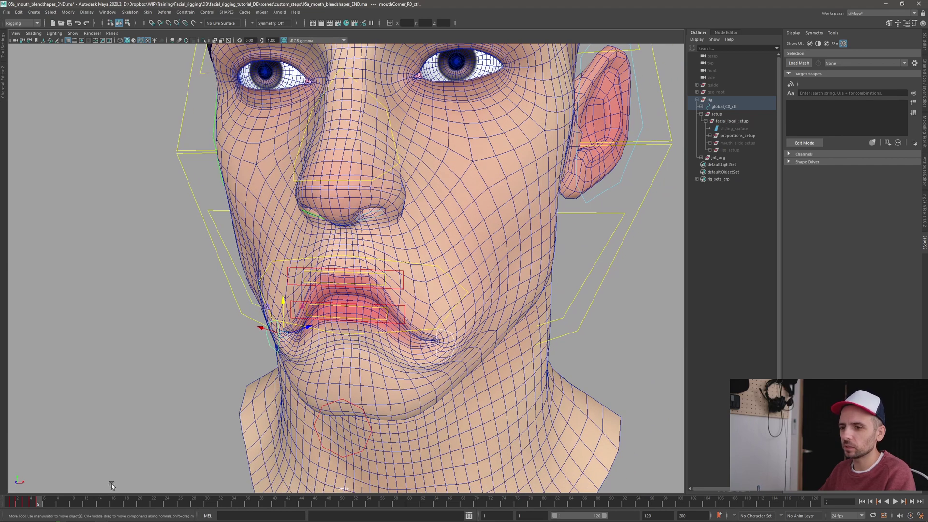
Reset the mouth corner to neutral on frame 6, review the poses, and show the Channel Box on frame 2
{"action": "left_click_drag", "start_coordinate": [40, 504], "coordinate": [44, 504]}
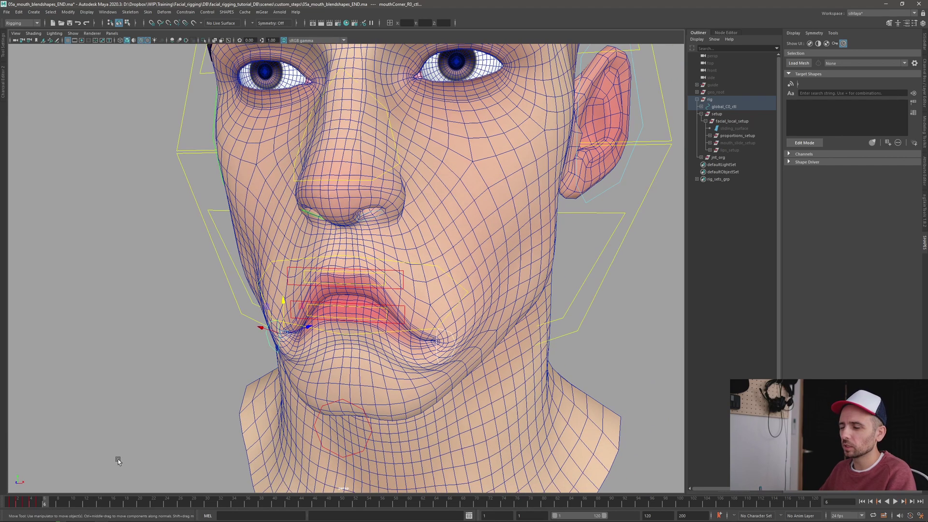
{"action": "left_click_drag", "start_coordinate": [346, 349], "coordinate": [355, 345], "text": "alt"}
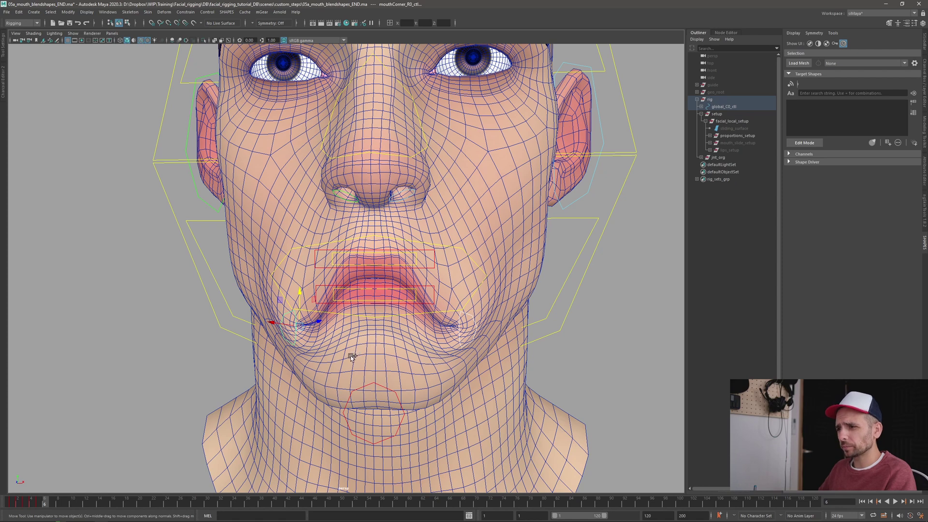
{"action": "key", "text": "ctrl+z"}
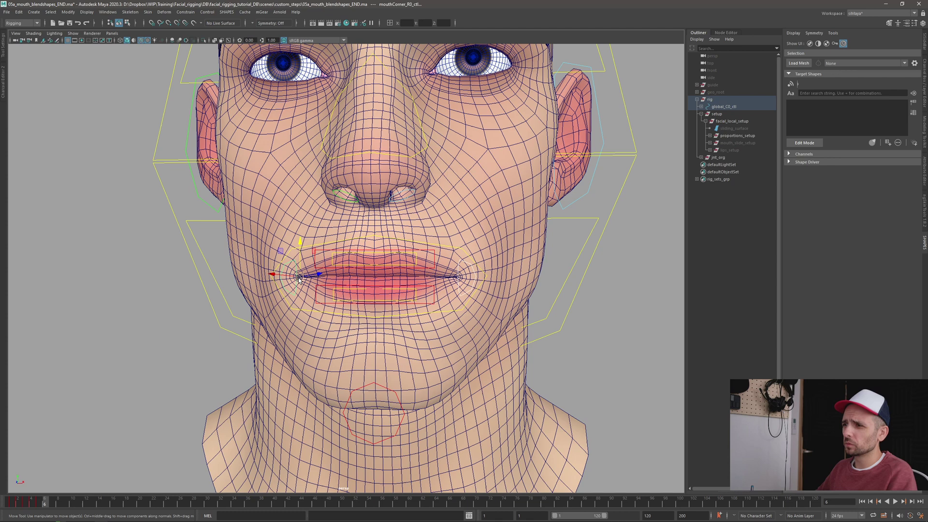
{"action": "left_click_drag", "start_coordinate": [44, 506], "coordinate": [10, 506]}
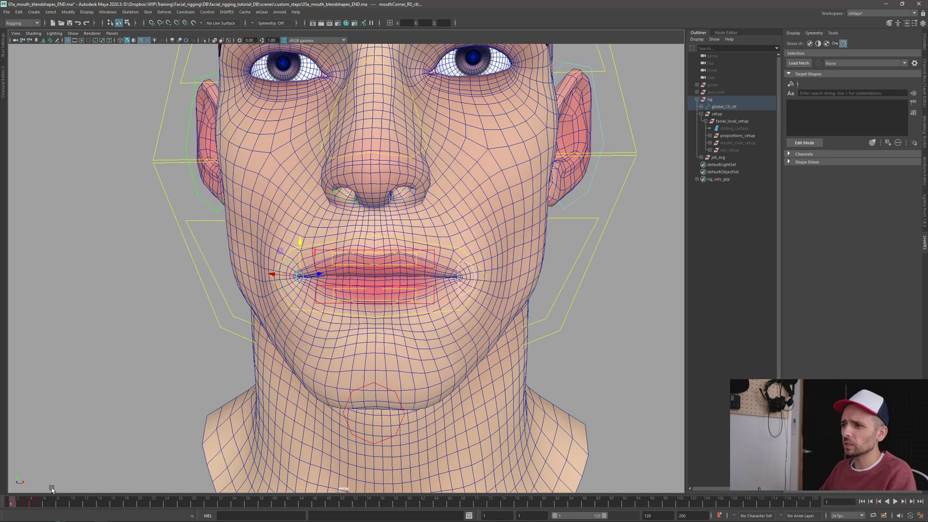
{"action": "left_click", "coordinate": [17, 503]}
{"action": "left_click", "coordinate": [924, 90]}
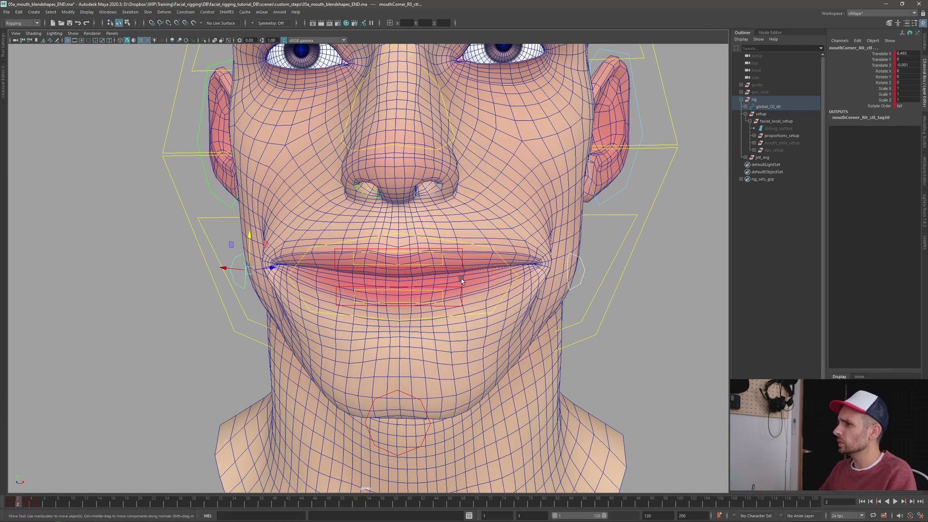
On frame 2, set the mouth-corner control's Translate Z to 0 and Translate X to 0.5
{"action": "double_click", "coordinate": [907, 65]}
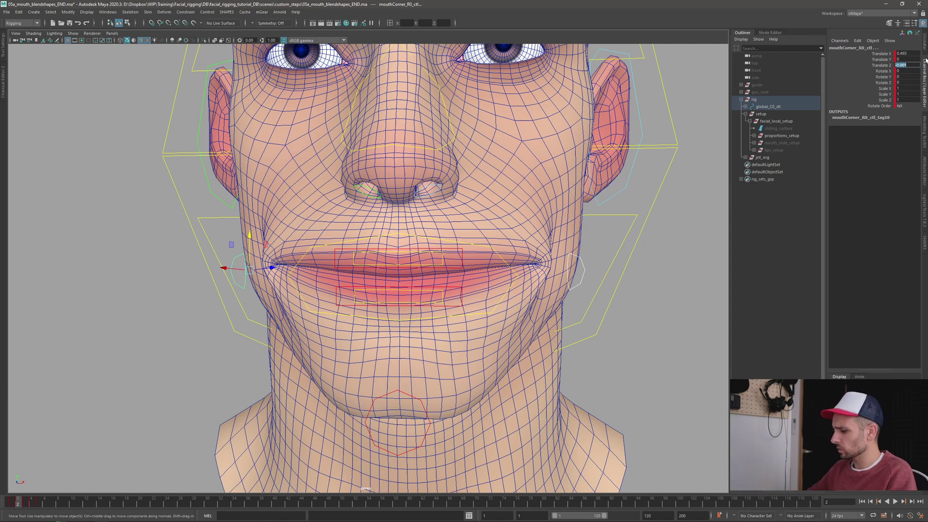
{"action": "type", "text": "0"}
{"action": "key", "text": "Return"}
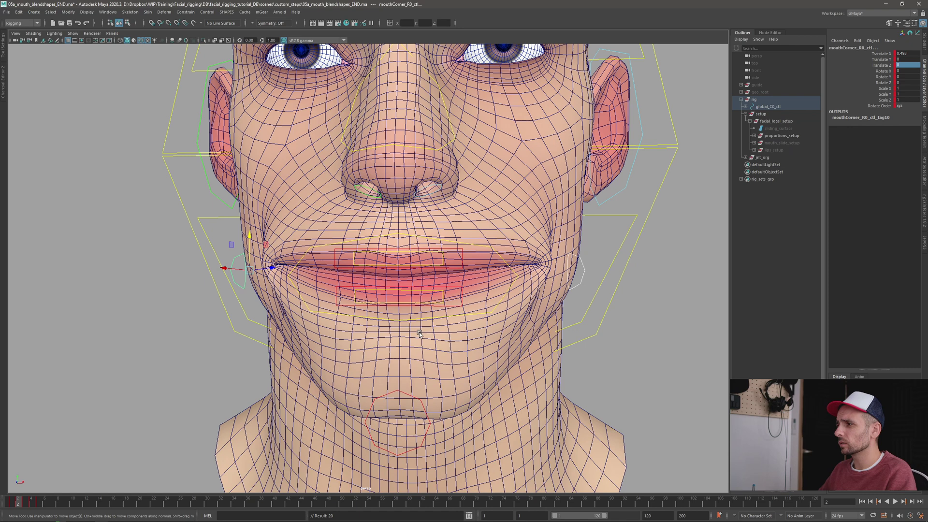
{"action": "left_click_drag", "start_coordinate": [16, 505], "coordinate": [17, 505]}
{"action": "left_click", "coordinate": [904, 54]}
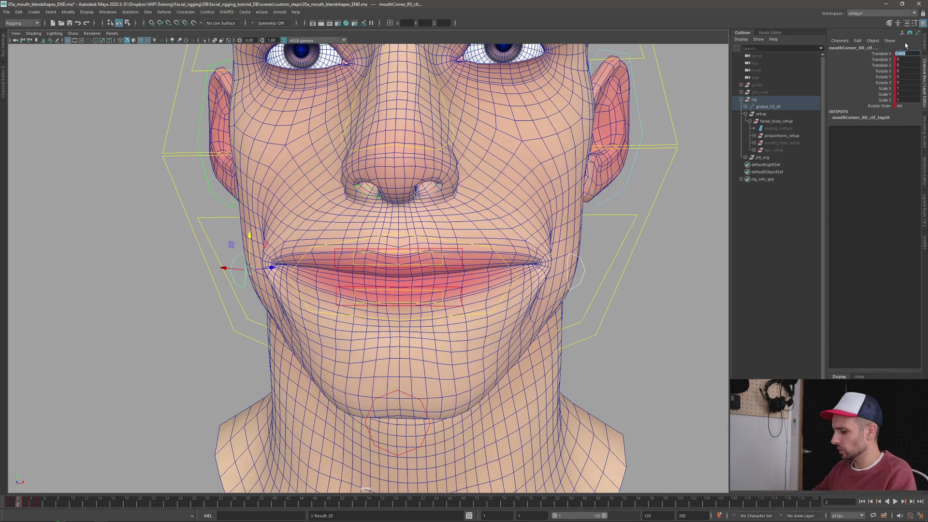
{"action": "type", "text": ".5"}
{"action": "key", "text": "Return"}
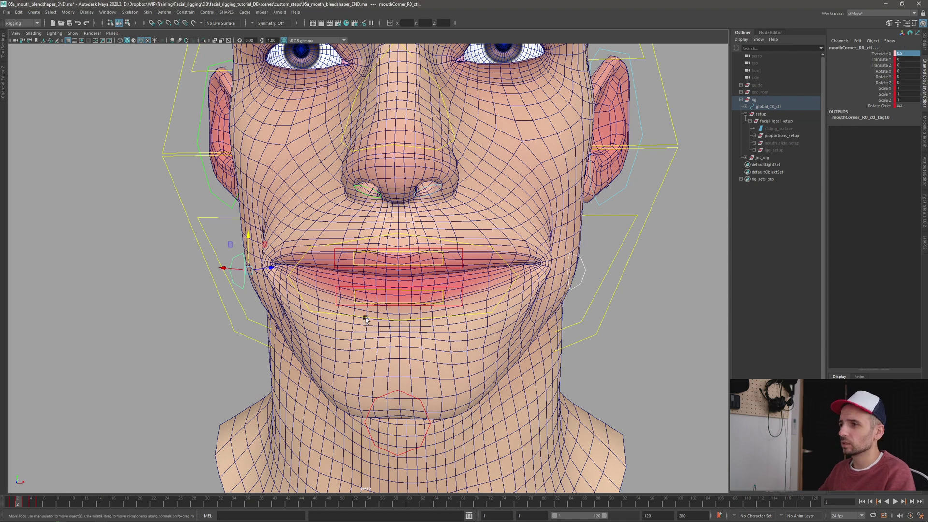
On frame 3, set Translate X to -0.25, then select Translate Y on frame 4
{"action": "left_click_drag", "start_coordinate": [20, 507], "coordinate": [25, 504]}
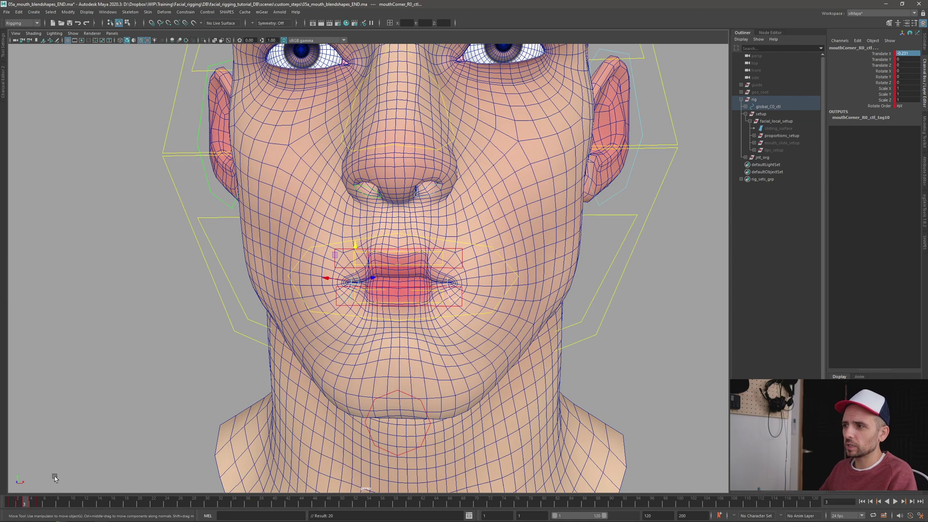
{"action": "left_click", "coordinate": [912, 54]}
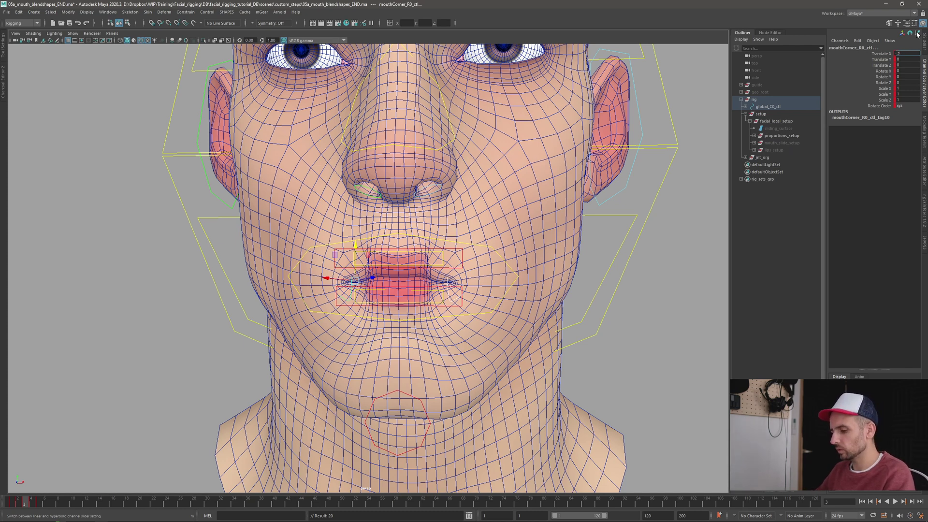
{"action": "key", "text": "Return"}
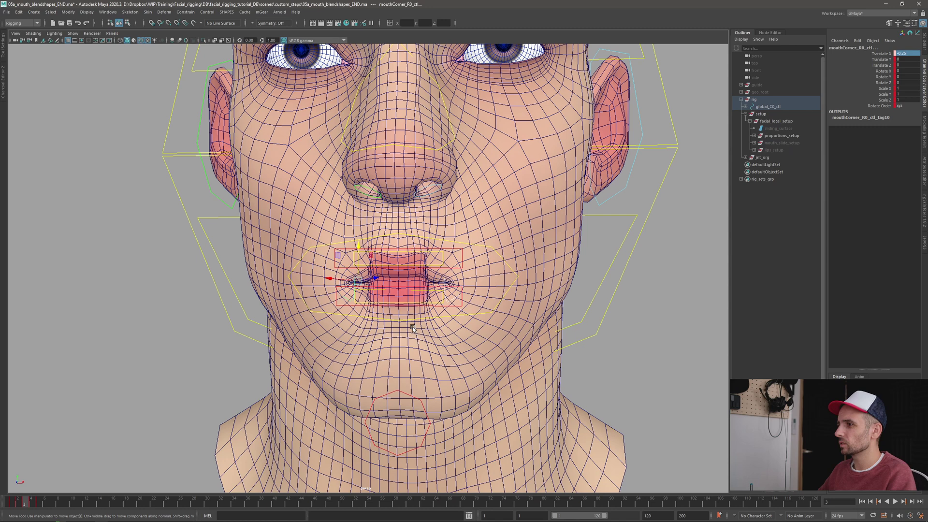
{"action": "left_click", "coordinate": [30, 504]}
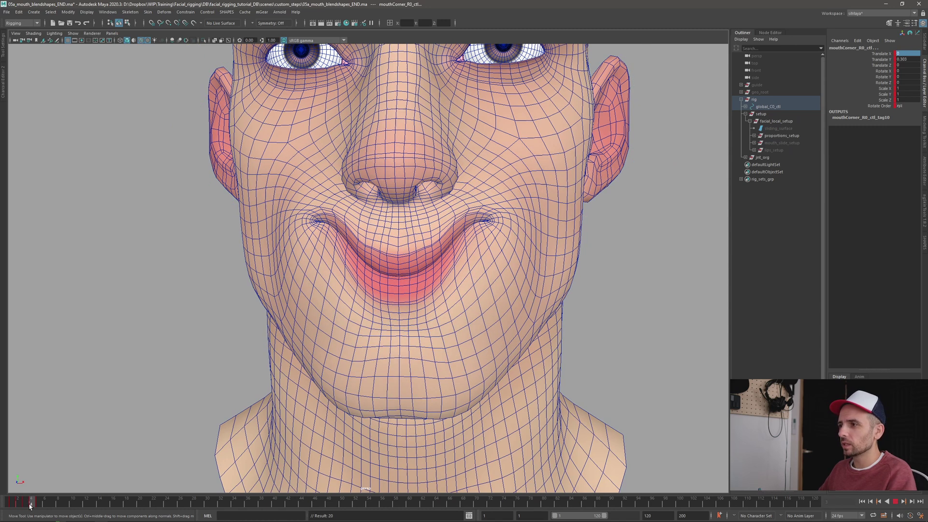
{"action": "left_click", "coordinate": [915, 59]}
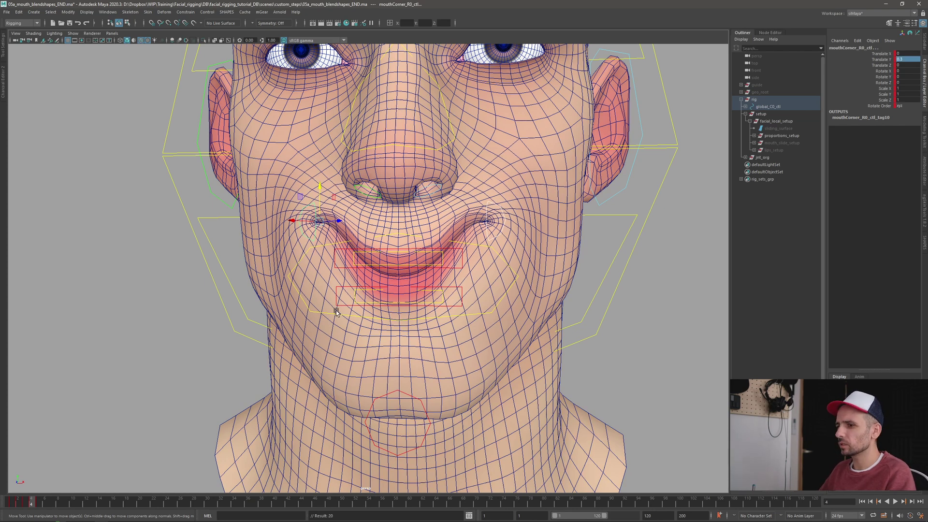
On frame 5, set Translate Y to -0.3 for the frown and play the animation back
{"action": "left_click_drag", "start_coordinate": [32, 506], "coordinate": [38, 506]}
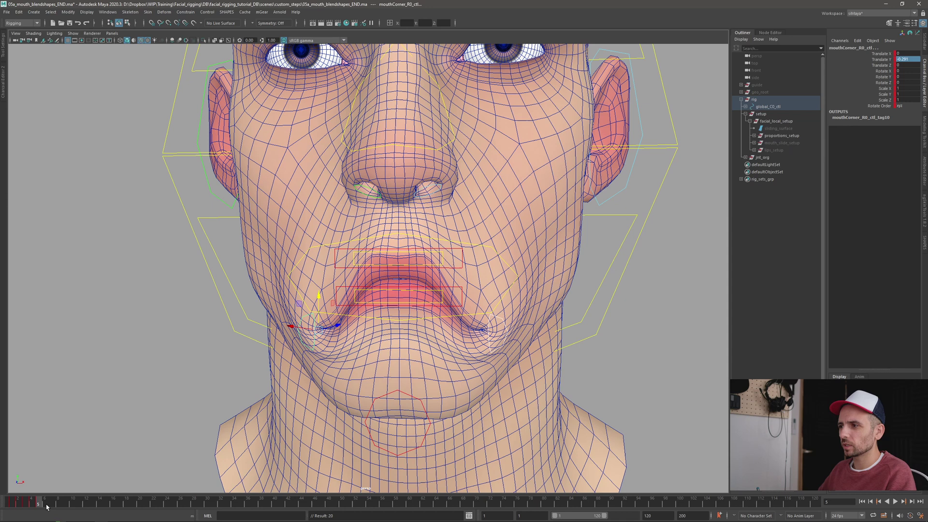
{"action": "left_click", "coordinate": [907, 59]}
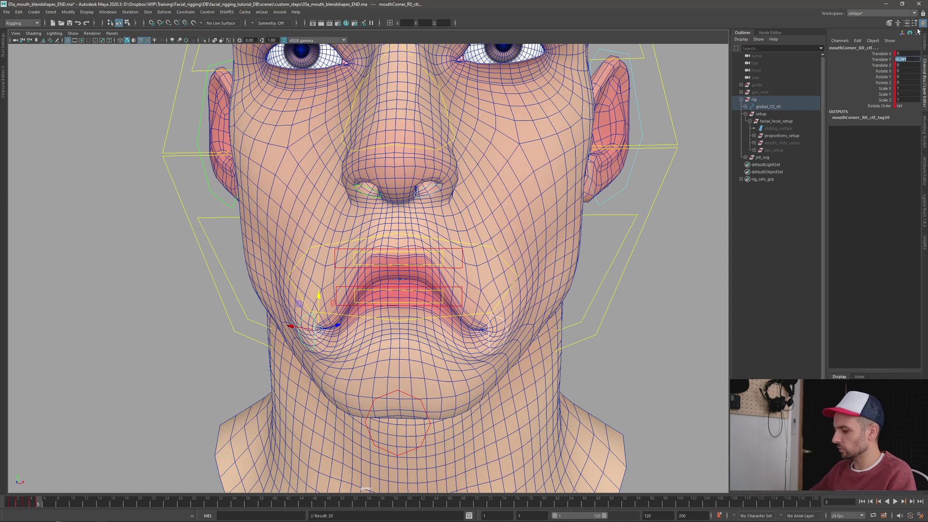
{"action": "type", "text": "-0"}
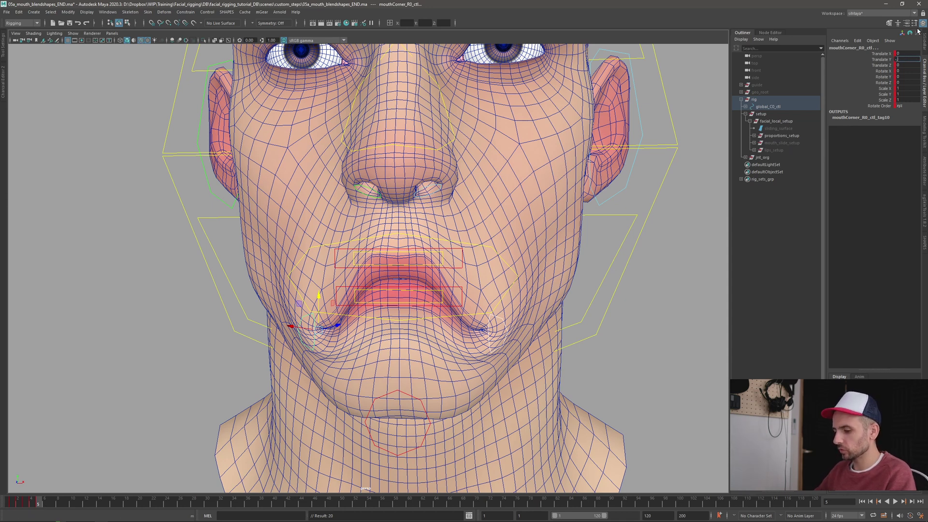
{"action": "type", "text": ".3"}
{"action": "key", "text": "Return"}
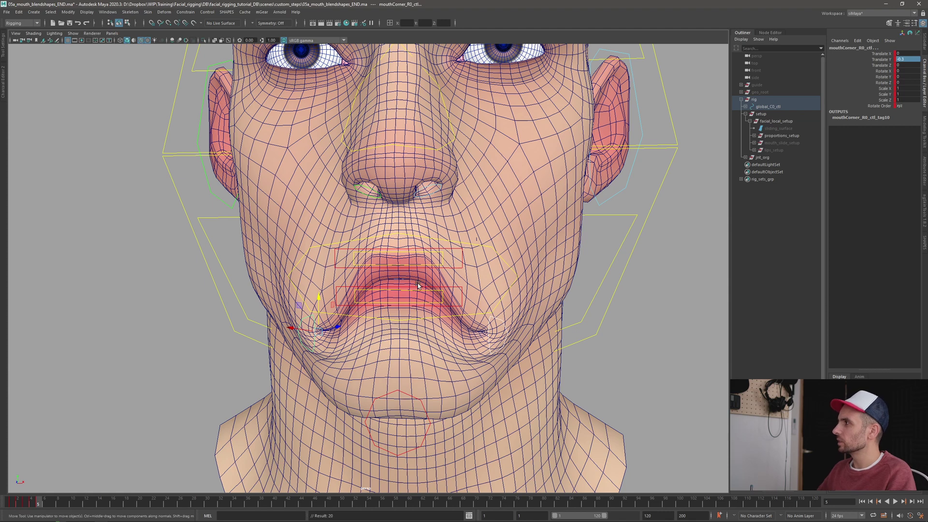
{"action": "key", "text": "alt+v"}
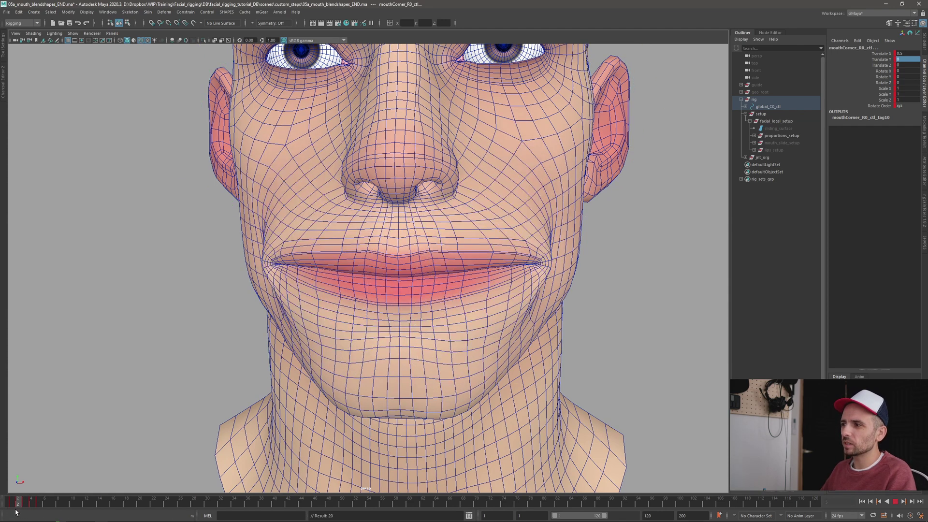
{"action": "key", "text": "alt+v"}
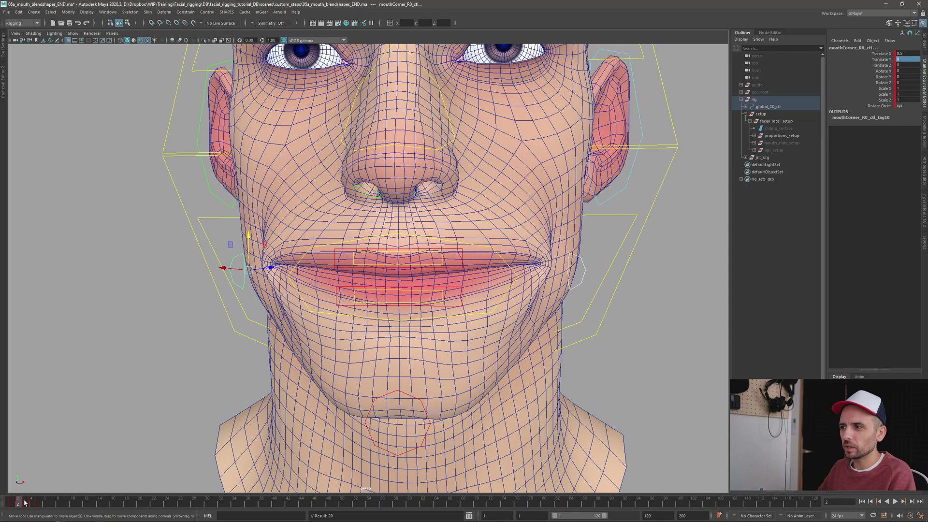
Play back the poses, stop at frame 6, and key a smile with Translate Y 0.3
{"action": "mouse_move", "coordinate": [25, 503]}
{"action": "left_mouse_down"}
{"action": "mouse_move", "coordinate": [36, 502]}
{"action": "mouse_move", "coordinate": [12, 503]}
{"action": "mouse_move", "coordinate": [39, 507]}
{"action": "mouse_move", "coordinate": [25, 508]}
{"action": "left_mouse_up"}
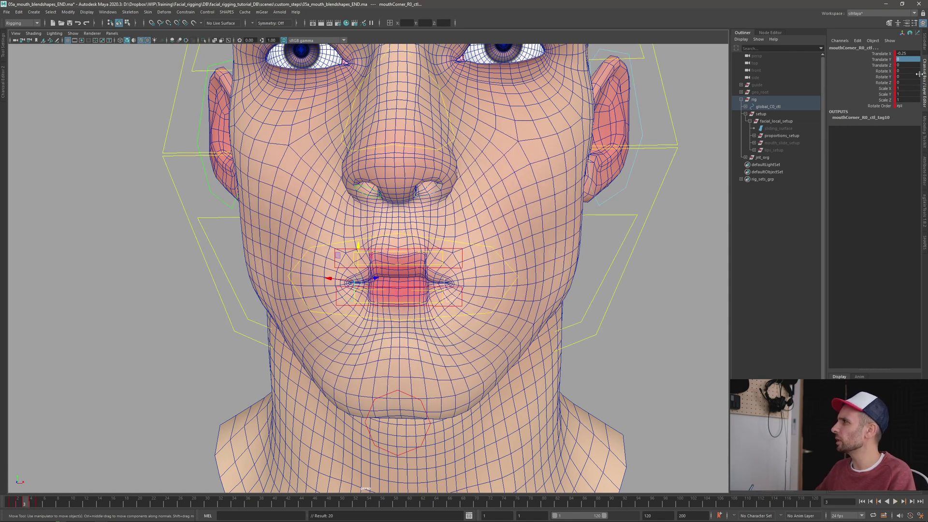
{"action": "mouse_move", "coordinate": [26, 505]}
{"action": "left_mouse_down"}
{"action": "mouse_move", "coordinate": [40, 505]}
{"action": "mouse_move", "coordinate": [17, 505]}
{"action": "left_mouse_up"}
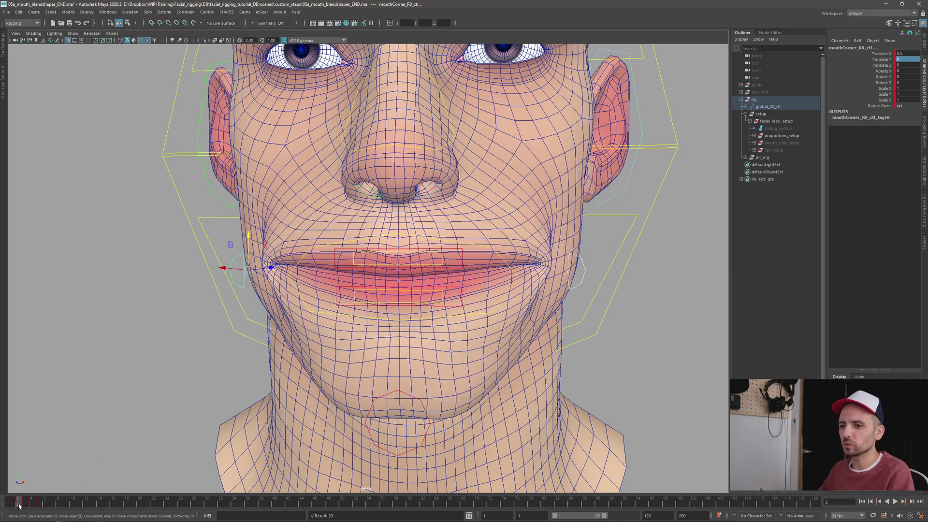
{"action": "key", "text": "alt+v"}
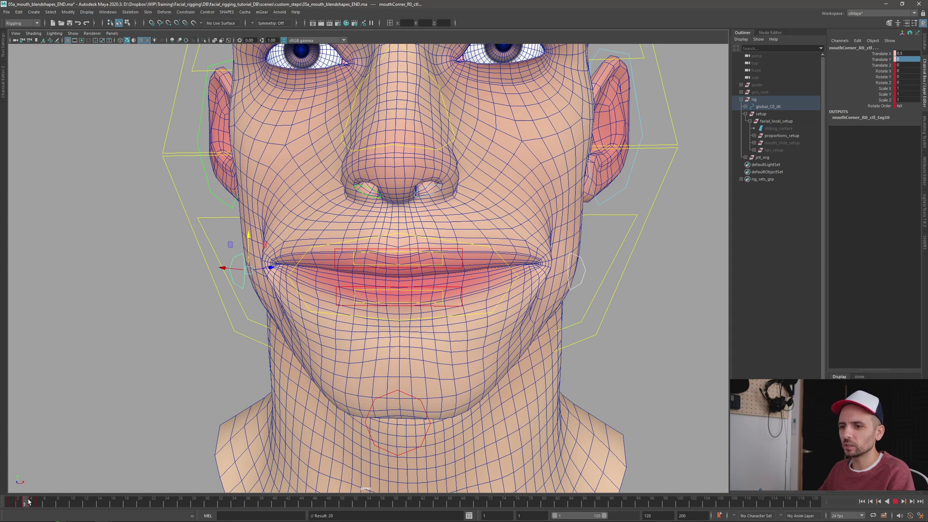
{"action": "left_click", "coordinate": [46, 501]}
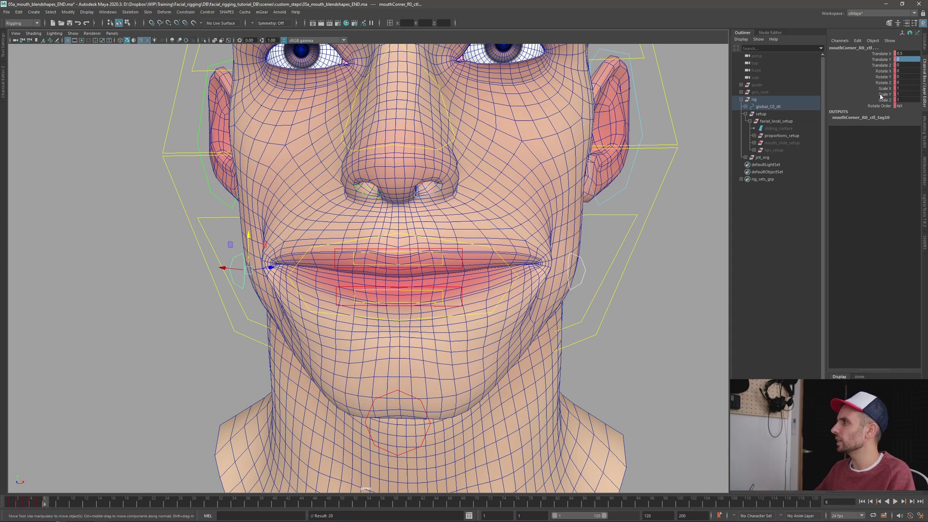
{"action": "left_click", "coordinate": [906, 59]}
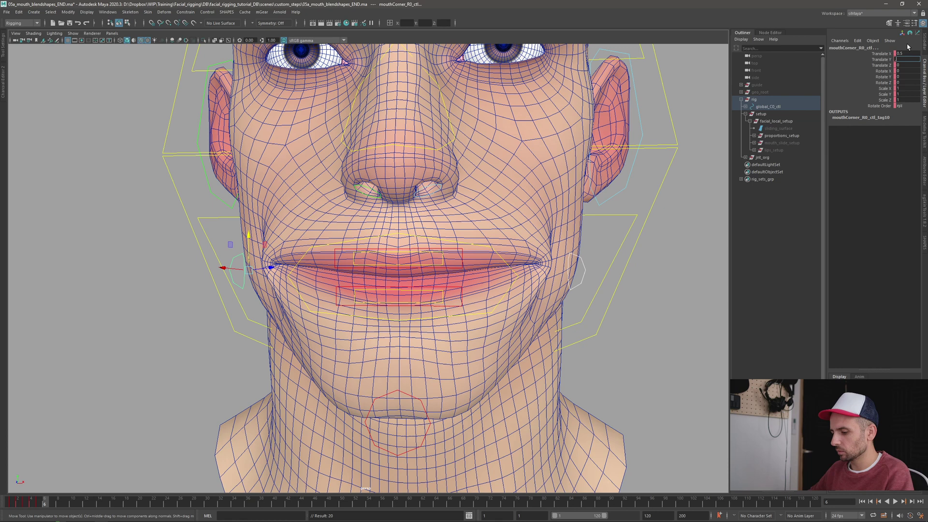
{"action": "type", "text": "0.3"}
{"action": "key", "text": "Return"}
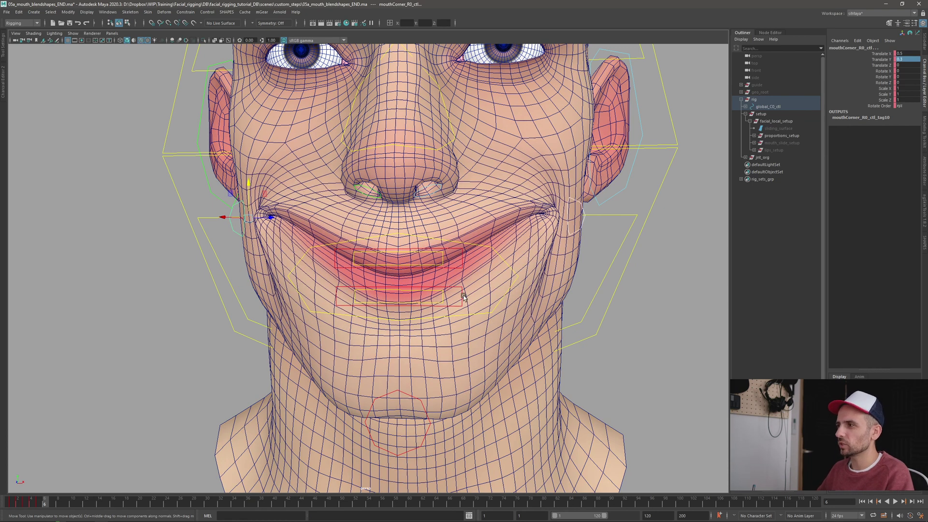
{"action": "key", "text": "s"}
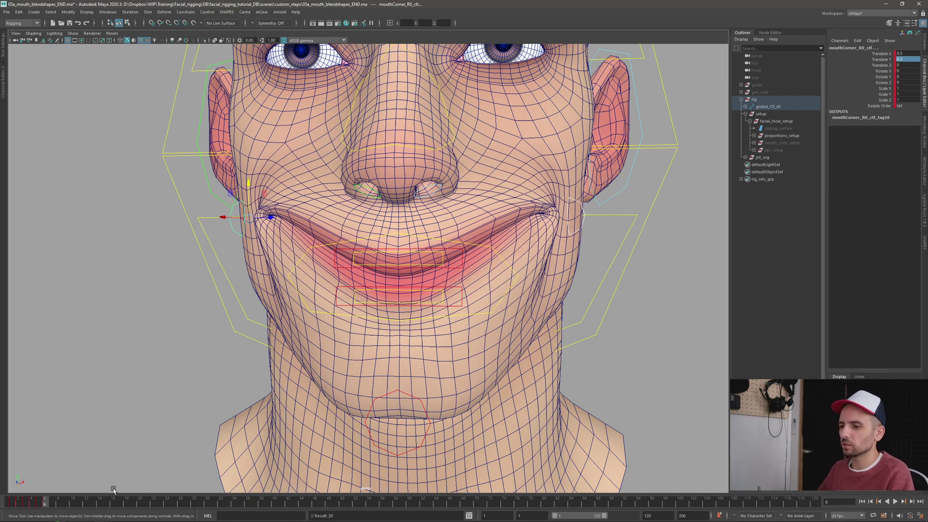
On frame 7, set Translate Y to -0.3 and check the poses around frame 4
{"action": "mouse_move", "coordinate": [46, 505]}
{"action": "left_mouse_down"}
{"action": "mouse_move", "coordinate": [17, 506]}
{"action": "mouse_move", "coordinate": [51, 506]}
{"action": "left_mouse_up"}
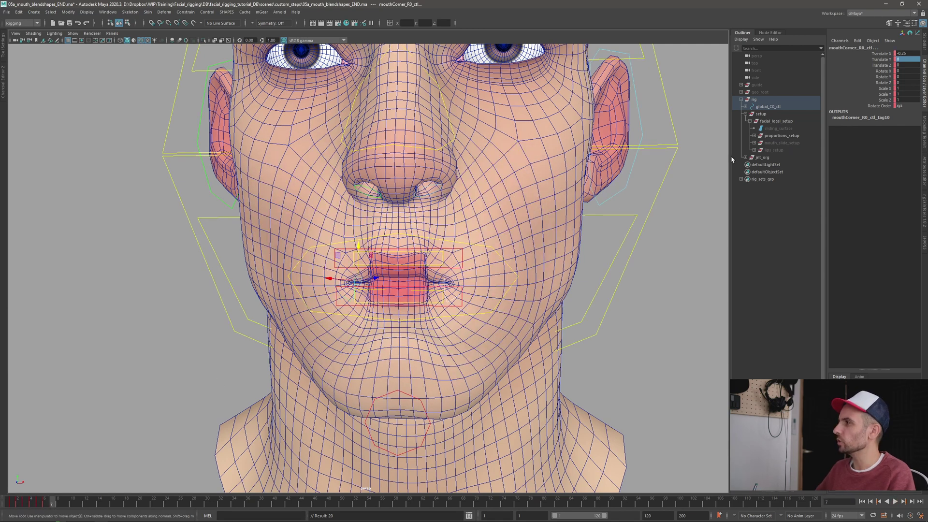
{"action": "left_click", "coordinate": [908, 60]}
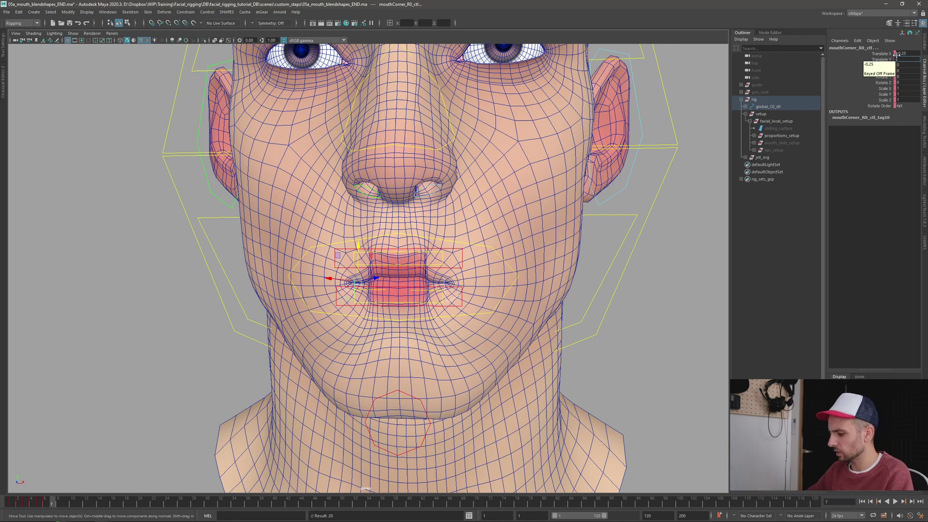
{"action": "type", "text": "-.3"}
{"action": "key", "text": "Return"}
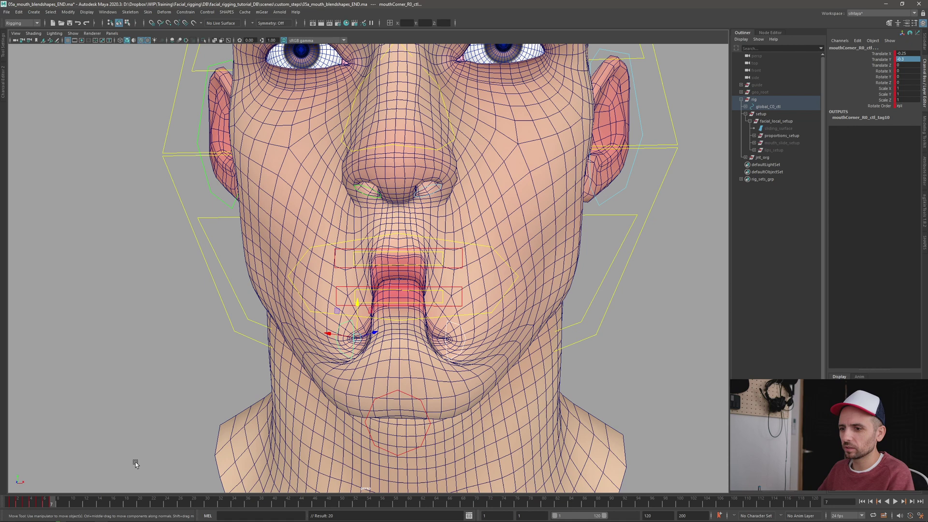
{"action": "mouse_move", "coordinate": [54, 508]}
{"action": "left_mouse_down"}
{"action": "mouse_move", "coordinate": [12, 509]}
{"action": "mouse_move", "coordinate": [49, 511]}
{"action": "mouse_move", "coordinate": [39, 510]}
{"action": "left_mouse_up"}
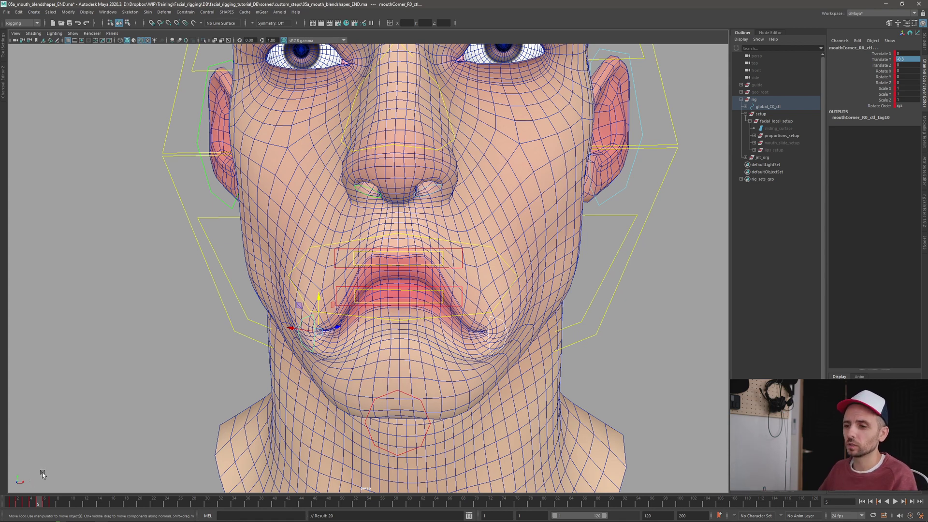
Review the poses back to frame 2 and copy the keys from frames 2 to 4
{"action": "left_click", "coordinate": [48, 511]}
{"action": "left_click_drag", "start_coordinate": [49, 510], "coordinate": [19, 512]}
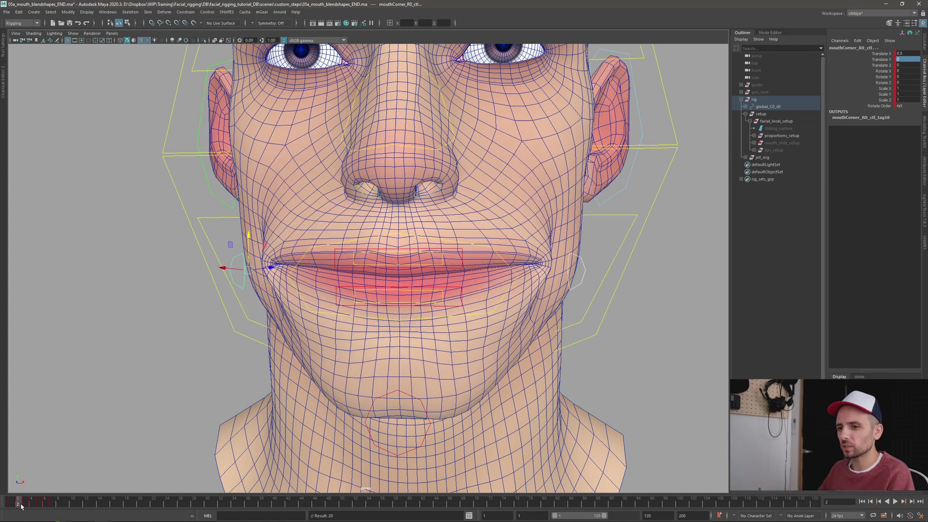
{"action": "left_click_drag", "start_coordinate": [17, 506], "coordinate": [56, 512], "text": "shift"}
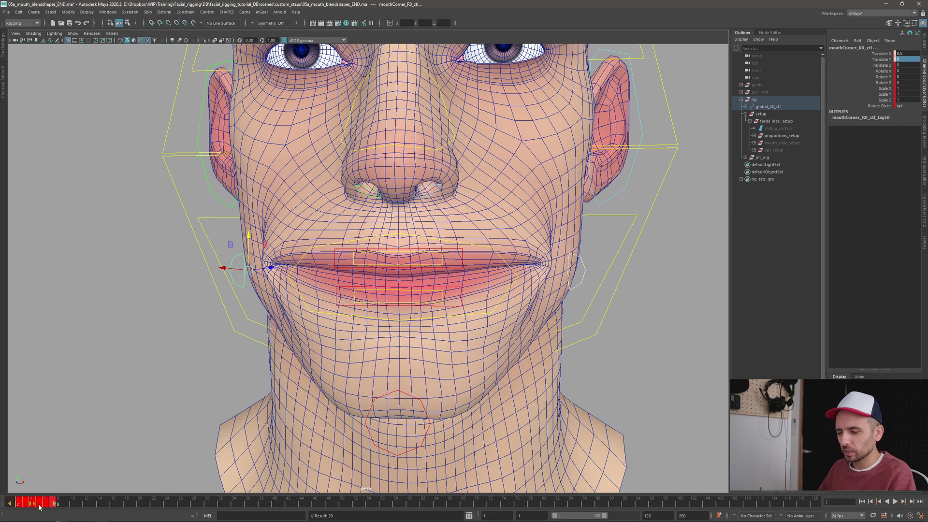
{"action": "right_click", "coordinate": [37, 506]}
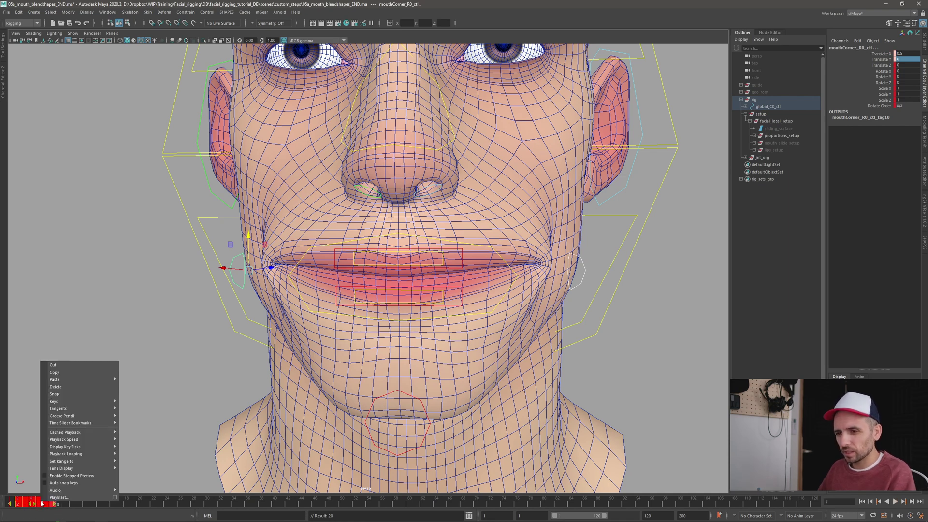
{"action": "left_click", "coordinate": [60, 371]}
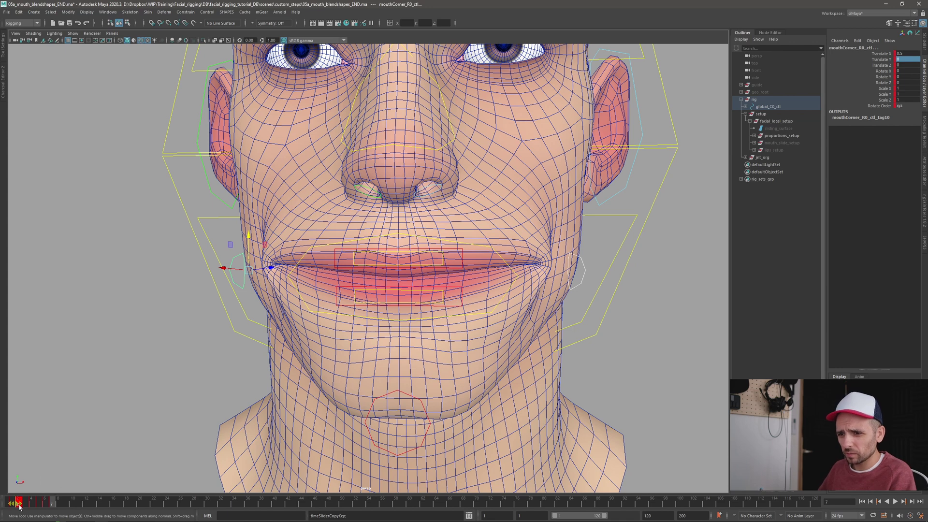
Copy the keys from frames 1 to 7 and open the Dope Sheet showing the mouthCorner keys
{"action": "left_click_drag", "start_coordinate": [19, 507], "coordinate": [48, 504], "text": "shift"}
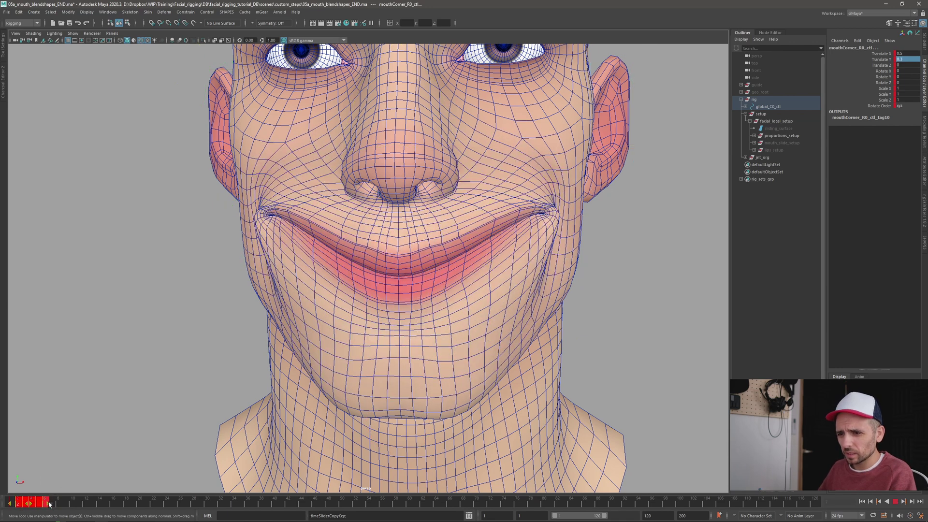
{"action": "key", "text": "Escape"}
{"action": "left_click_drag", "start_coordinate": [13, 505], "coordinate": [54, 510], "text": "shift"}
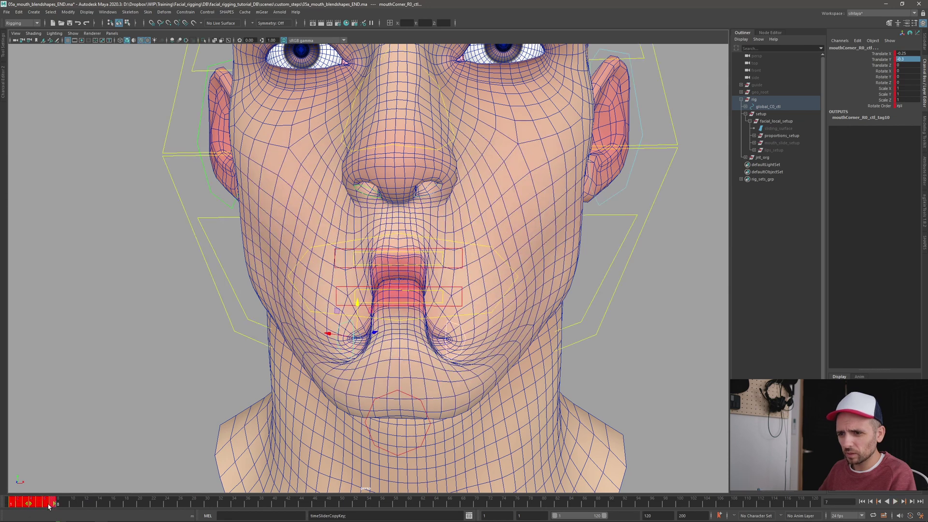
{"action": "right_click", "coordinate": [49, 507]}
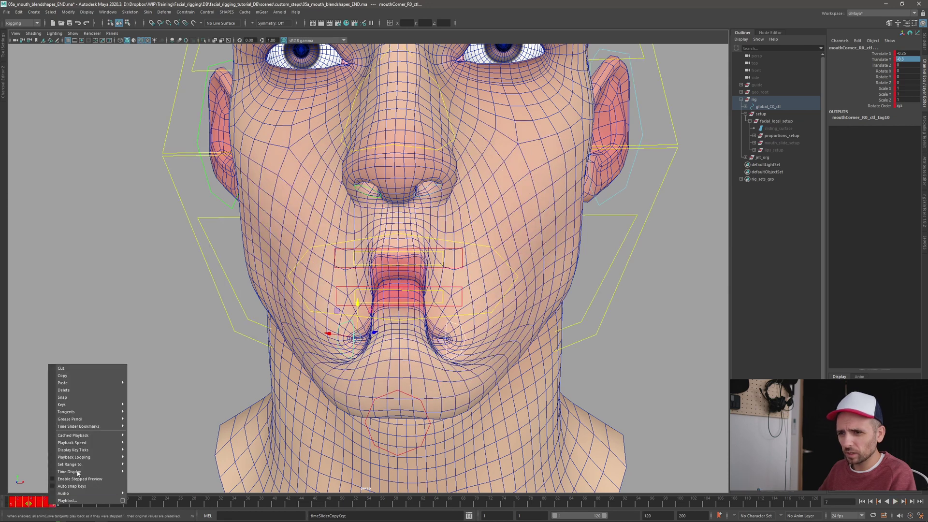
{"action": "left_click", "coordinate": [72, 376]}
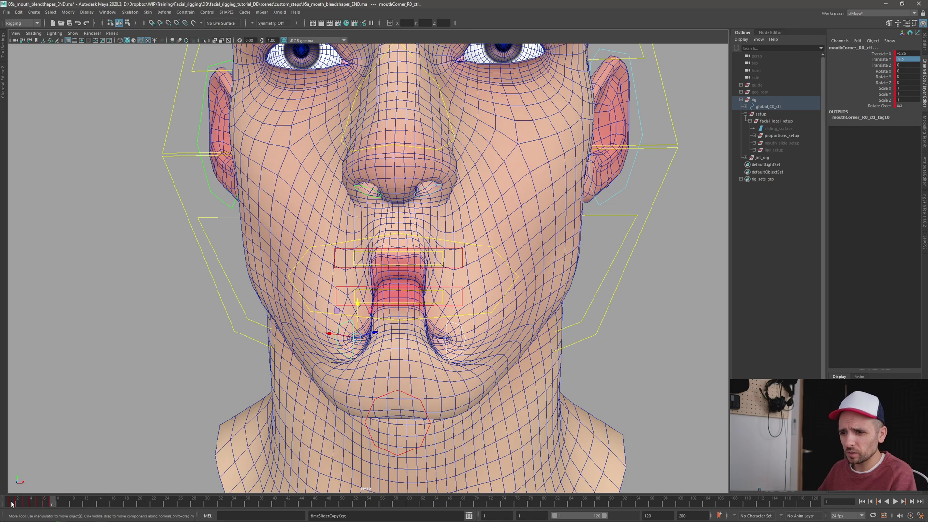
{"action": "left_click", "coordinate": [58, 505]}
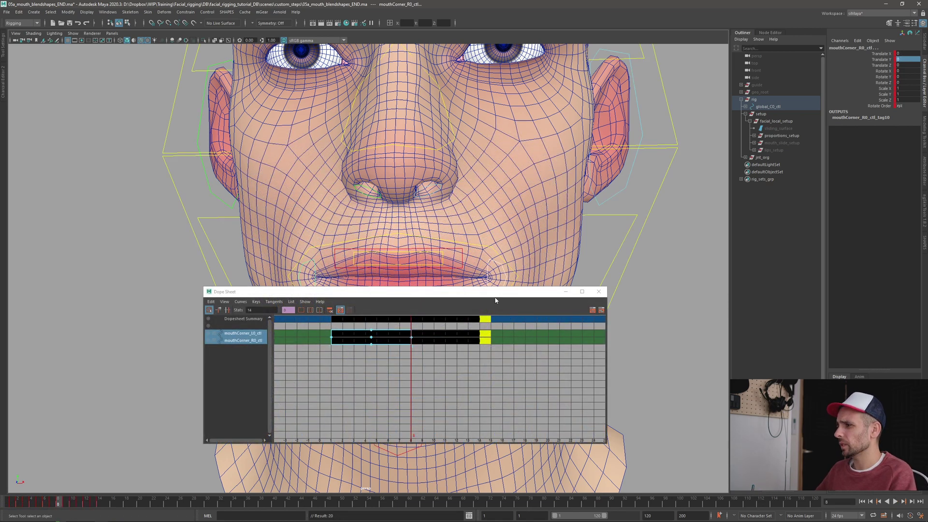
Move the Dope Sheet aside, select the jaw control and key its neutral pose at frame 8
{"action": "left_click_drag", "start_coordinate": [493, 293], "coordinate": [646, 77]}
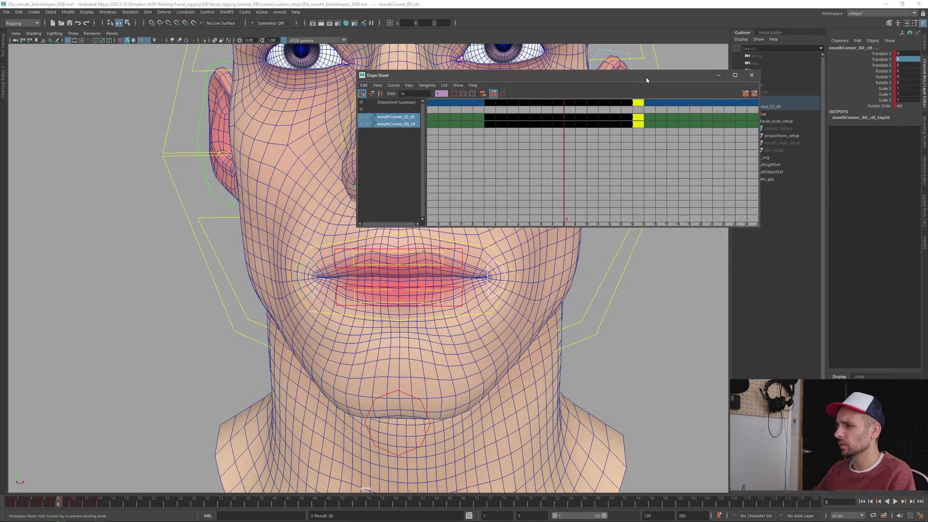
{"action": "left_click", "coordinate": [392, 397]}
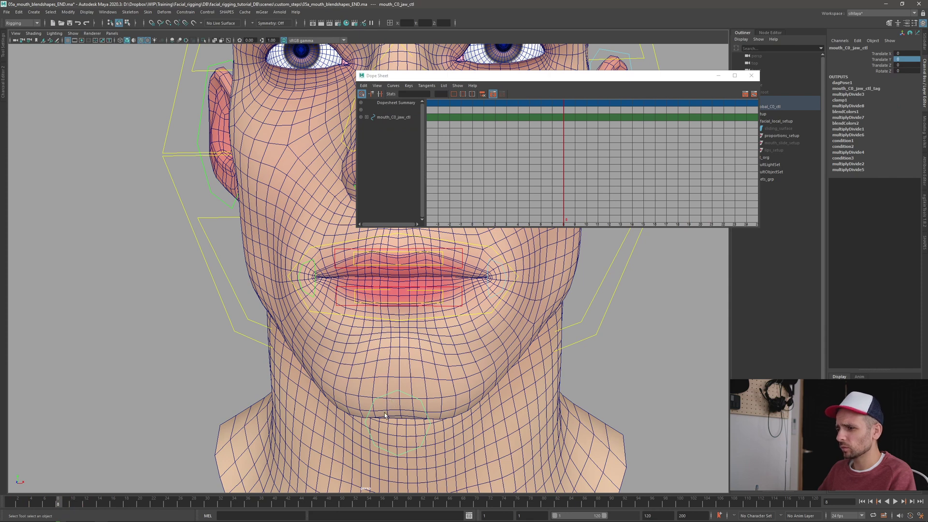
{"action": "left_click_drag", "start_coordinate": [51, 505], "coordinate": [57, 505]}
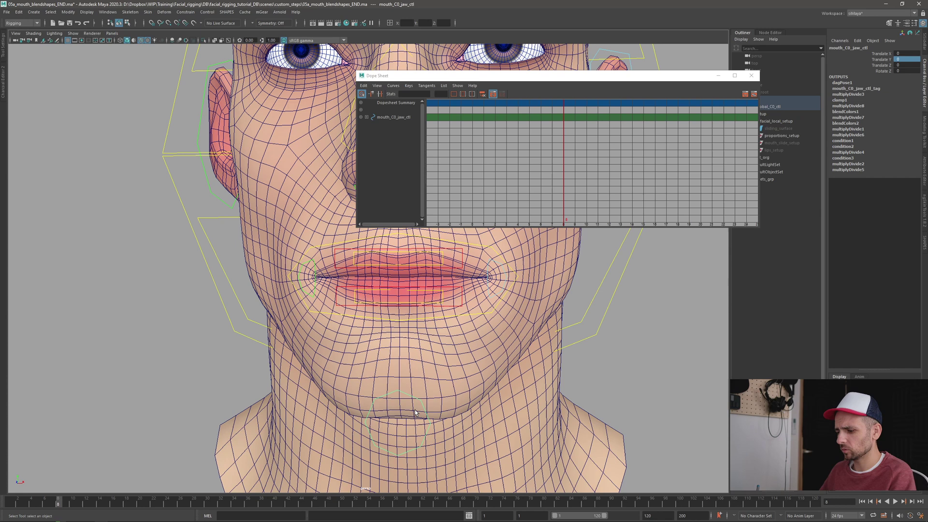
{"action": "key", "text": "s"}
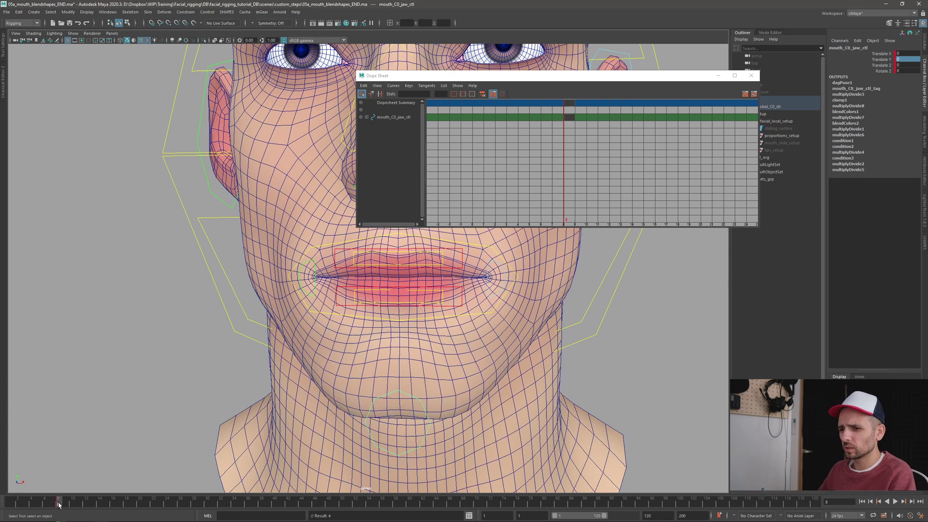
{"action": "key", "text": "alt+comma"}
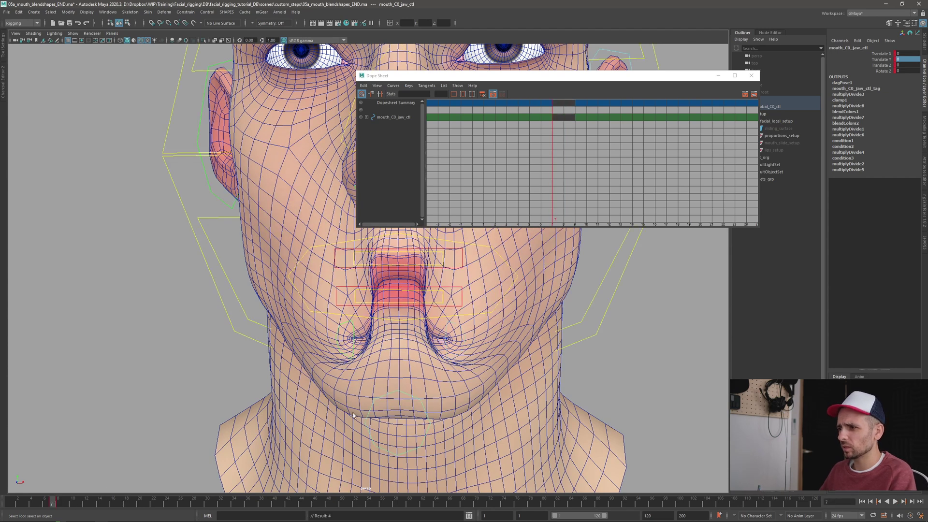
{"action": "left_click", "coordinate": [57, 502]}
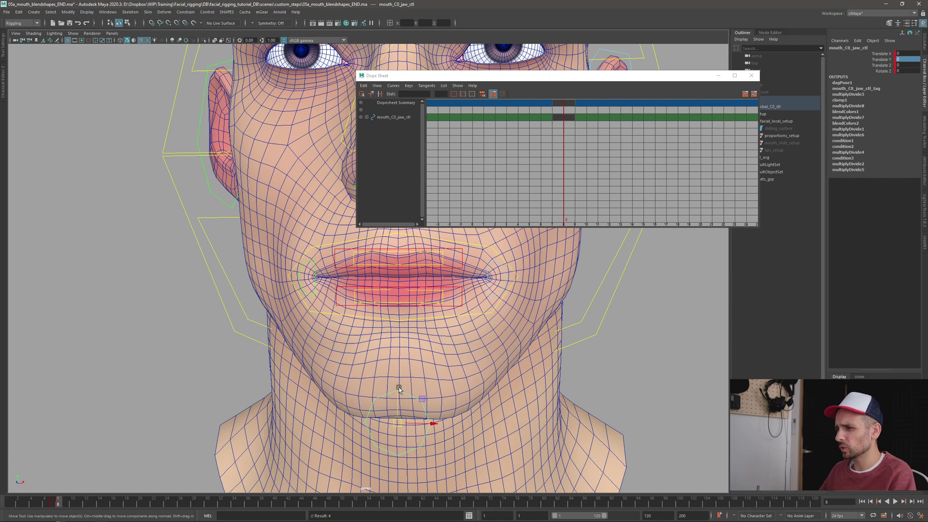
Lower the jaw to Translate Y -0.5 and key the wide-open mouth pose
{"action": "left_click_drag", "start_coordinate": [399, 389], "coordinate": [395, 470]}
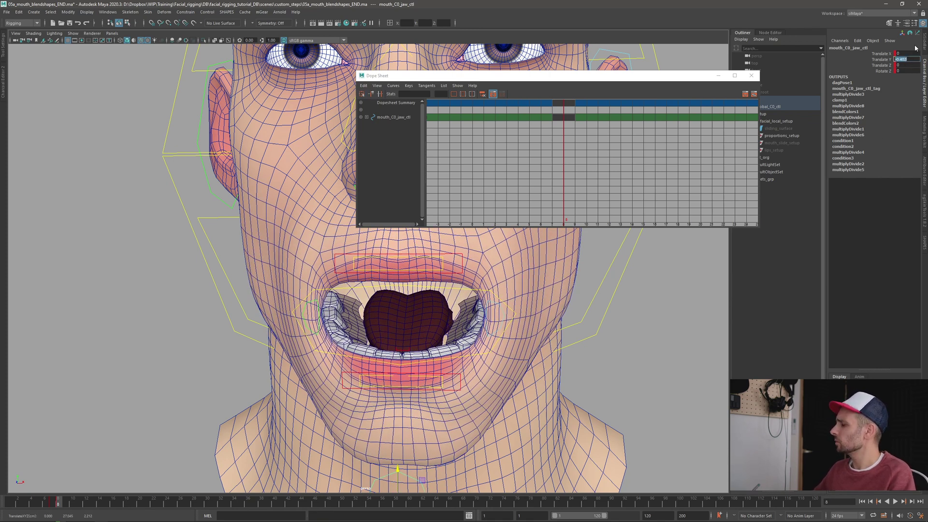
{"action": "type", "text": "-0.5"}
{"action": "key", "text": "Return"}
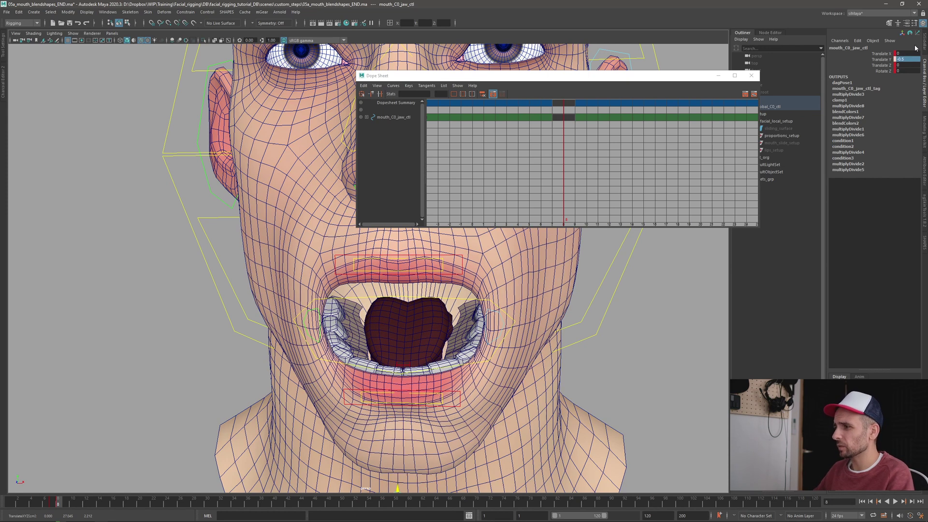
{"action": "key", "text": "s"}
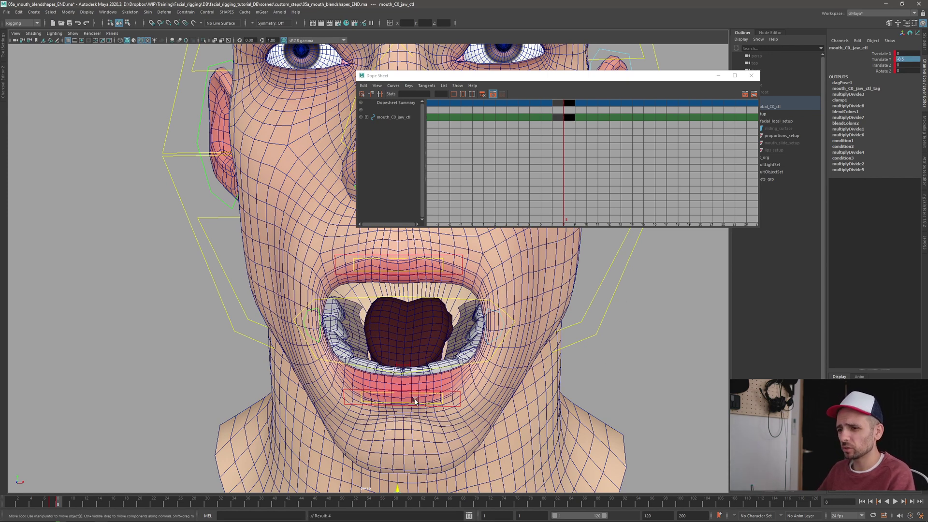
{"action": "mouse_move", "coordinate": [58, 504]}
{"action": "left_mouse_down"}
{"action": "mouse_move", "coordinate": [111, 506]}
{"action": "mouse_move", "coordinate": [13, 513]}
{"action": "mouse_move", "coordinate": [72, 504]}
{"action": "left_mouse_up"}
Close the Dope Sheet, zoom out to frame the whole head, and save the scene
{"action": "left_click", "coordinate": [752, 76]}
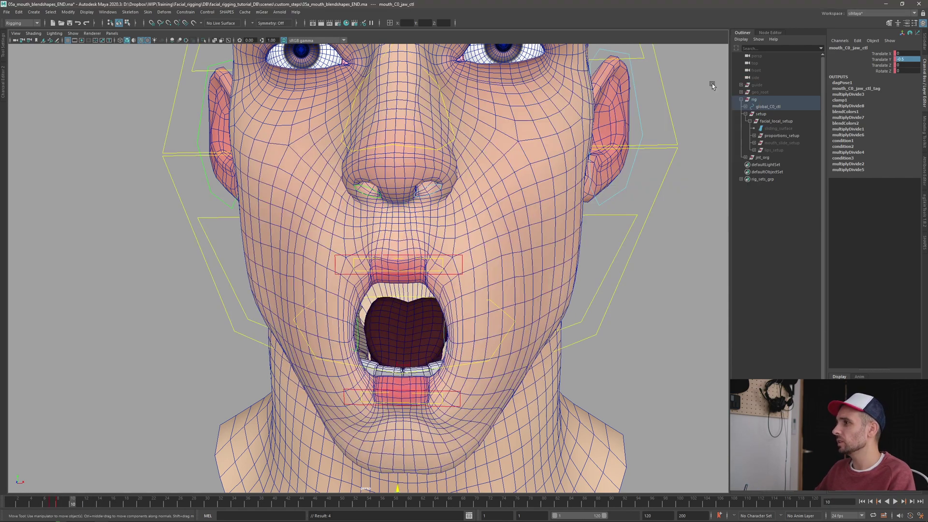
{"action": "scroll", "coordinate": [711, 83], "scroll_direction": "down", "scroll_amount": 4}
{"action": "key", "text": "ctrl+s"}
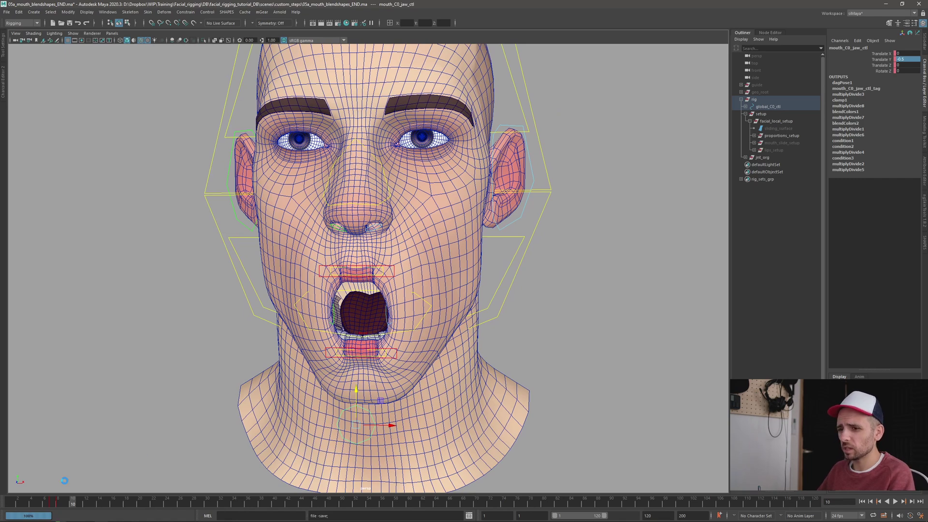
Play back the keyed mouth poses, then stop and view the head from a three-quarter side angle
{"action": "key", "text": "alt+v"}
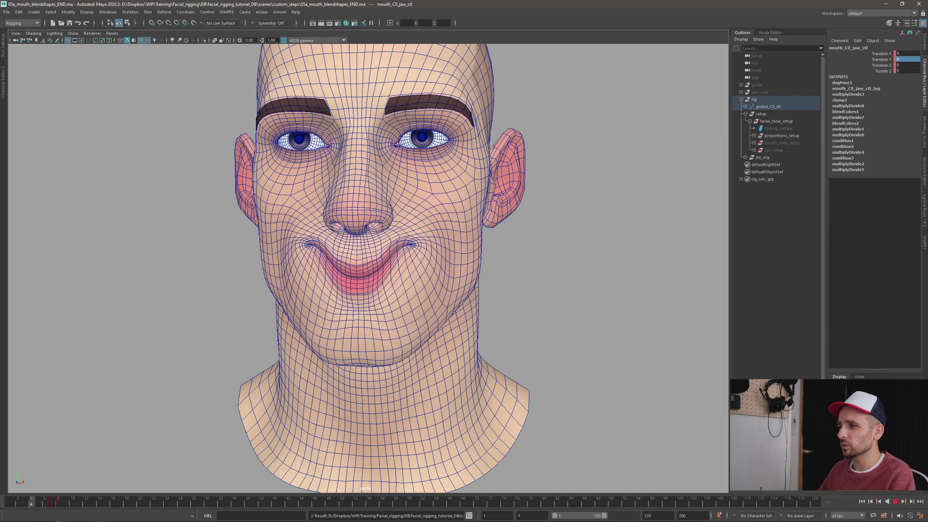
{"action": "key", "text": "Escape"}
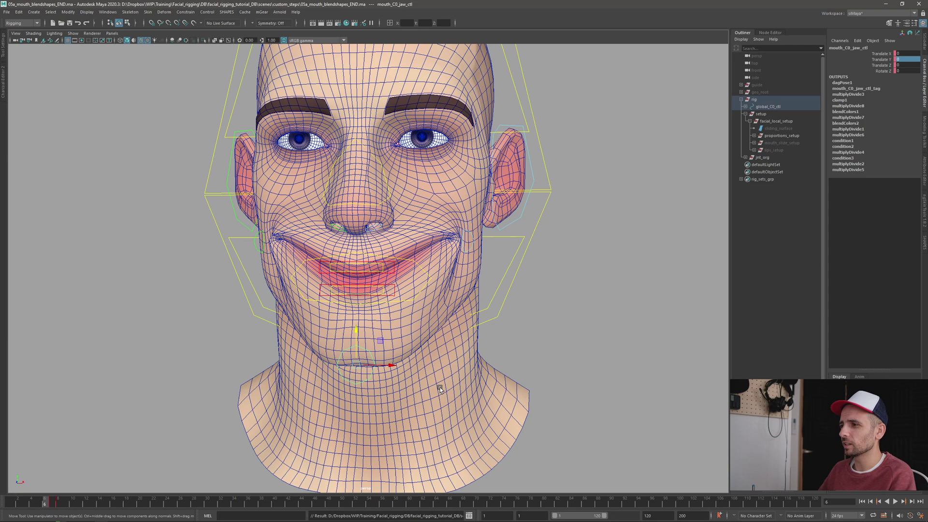
{"action": "left_click_drag", "start_coordinate": [440, 389], "coordinate": [293, 361], "text": "alt"}
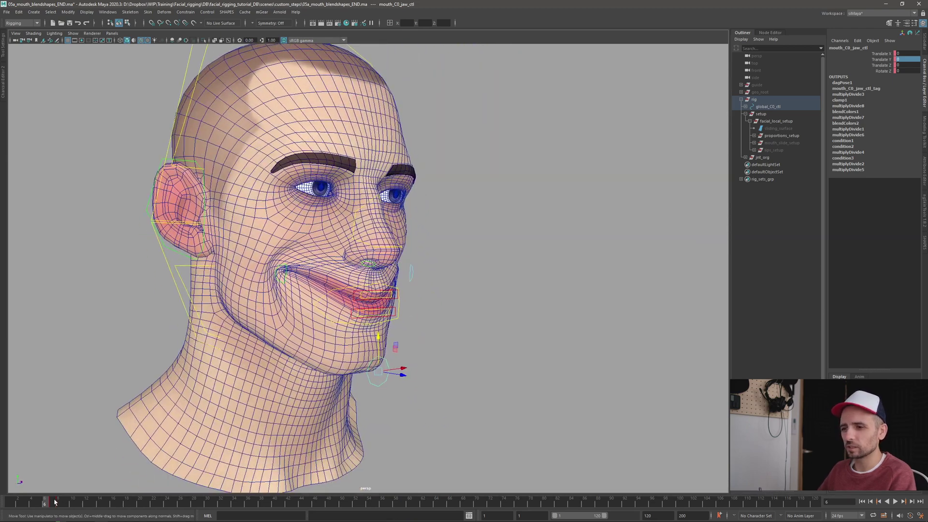
Play and stop the mouth and jaw animation repeatedly, pausing at frames 9, 12, 3 and 7
{"action": "key", "text": "alt+v"}
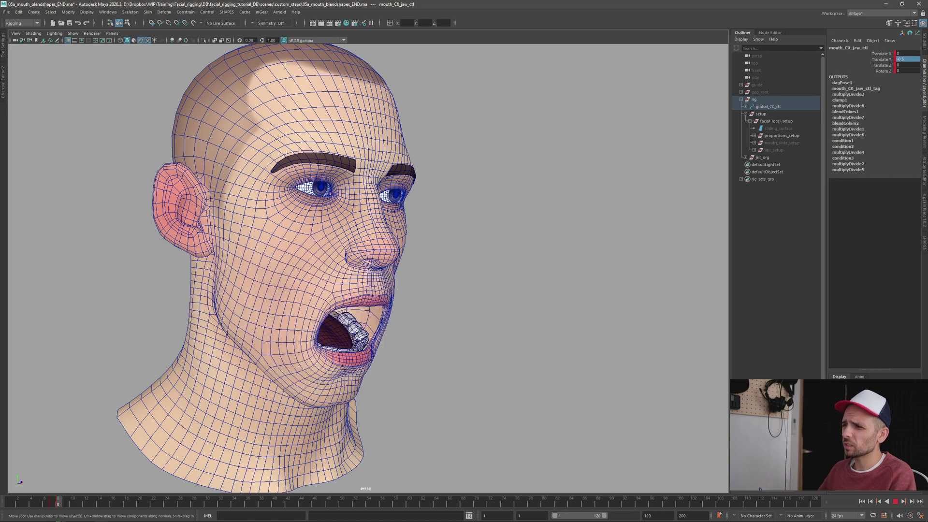
{"action": "key", "text": "Escape"}
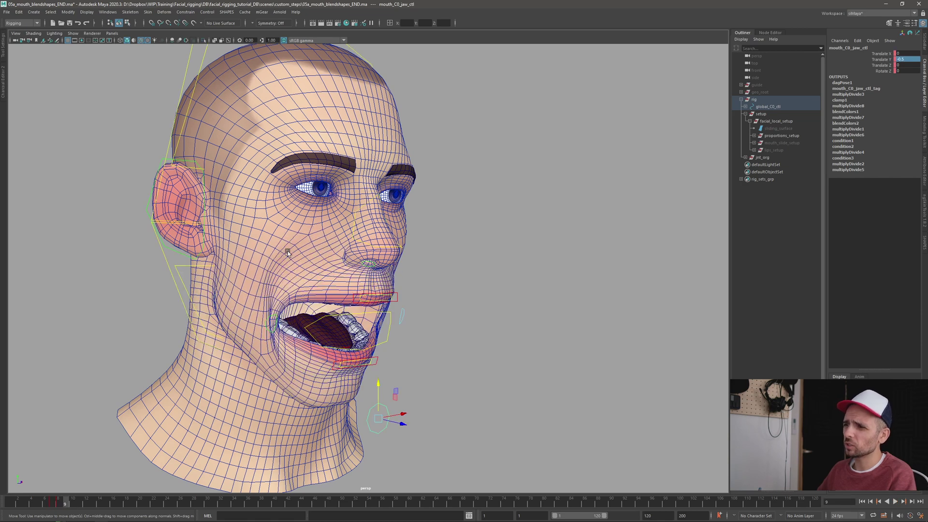
{"action": "key", "text": "alt+v"}
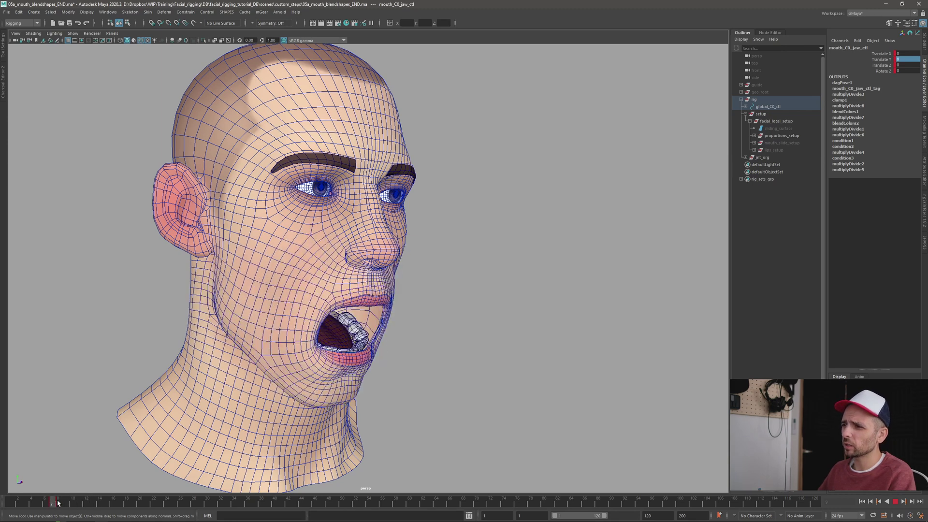
{"action": "key", "text": "Escape"}
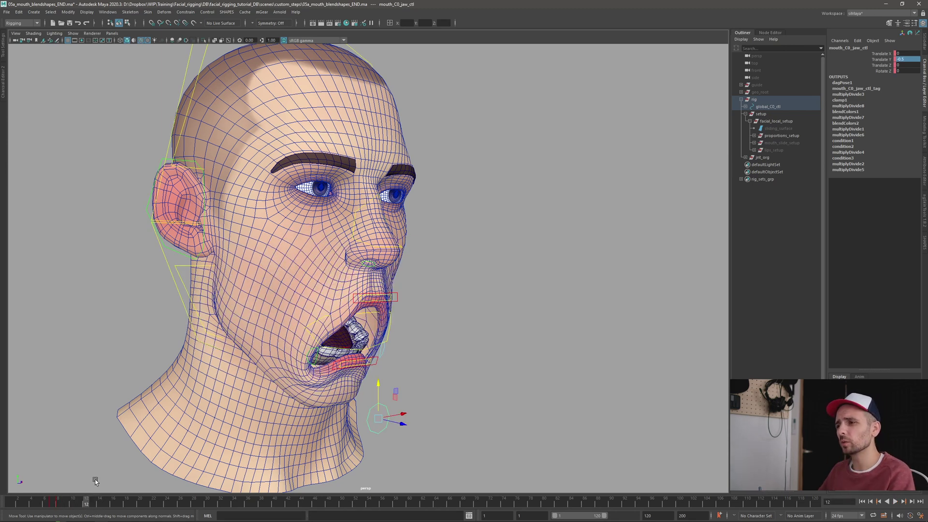
{"action": "key", "text": "alt+v"}
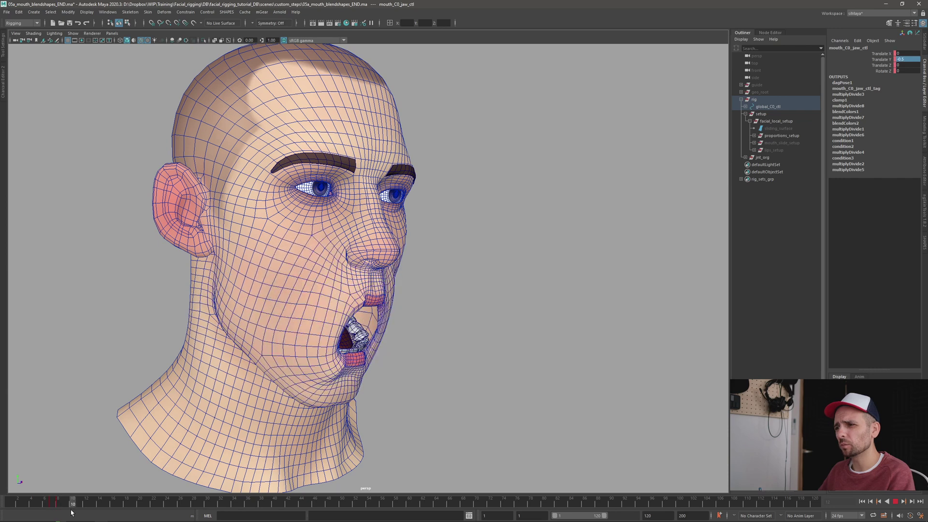
{"action": "key", "text": "Escape"}
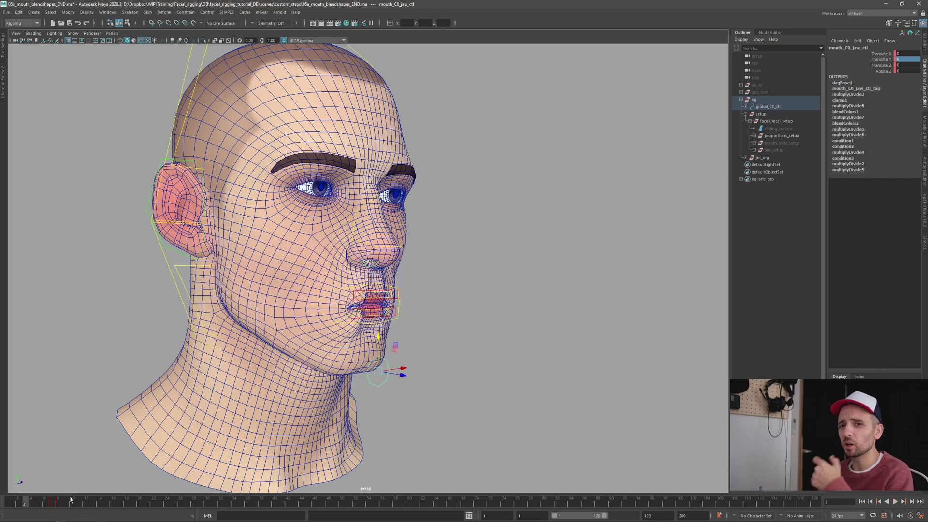
{"action": "key", "text": "alt+v"}
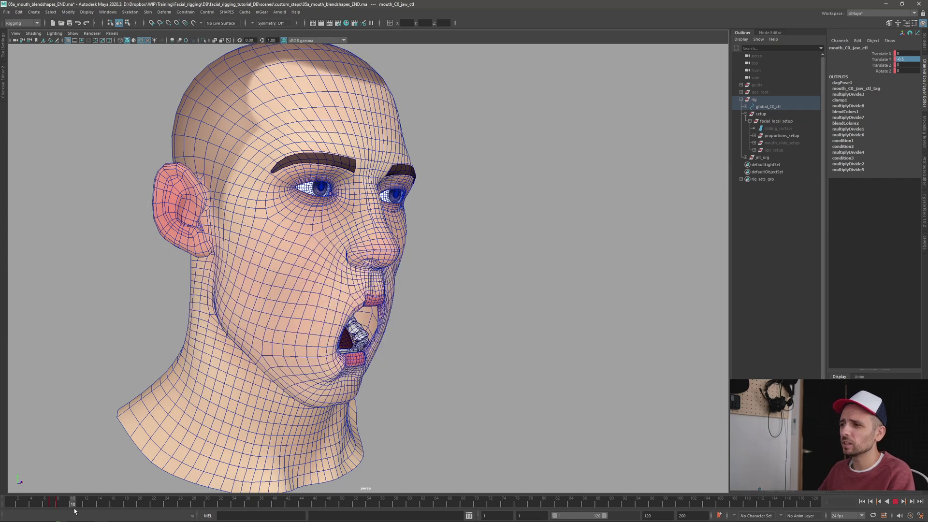
{"action": "key", "text": "Escape"}
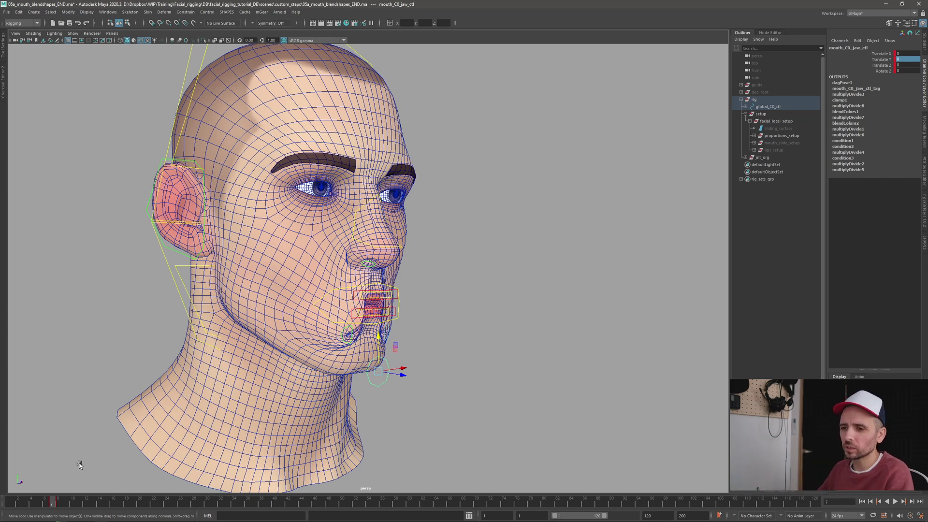
{"action": "key", "text": "alt+v"}
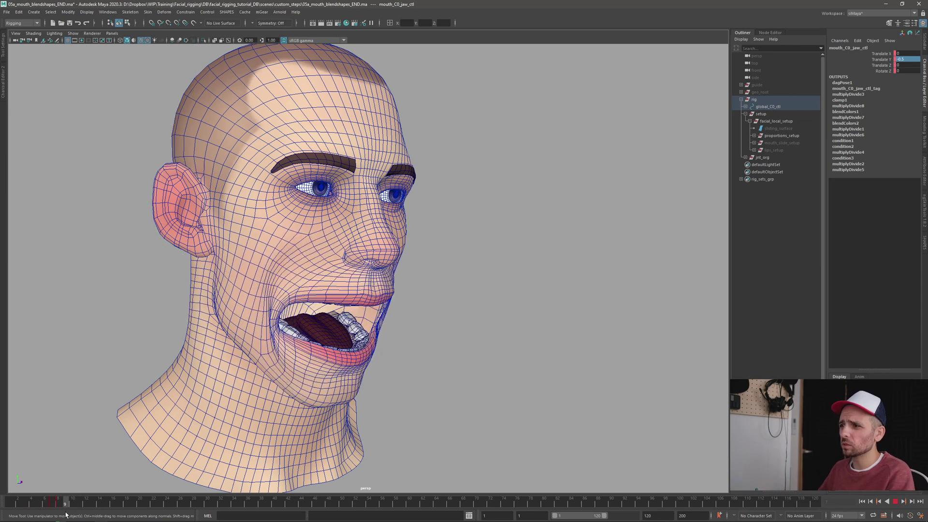
{"action": "key", "text": "alt+v"}
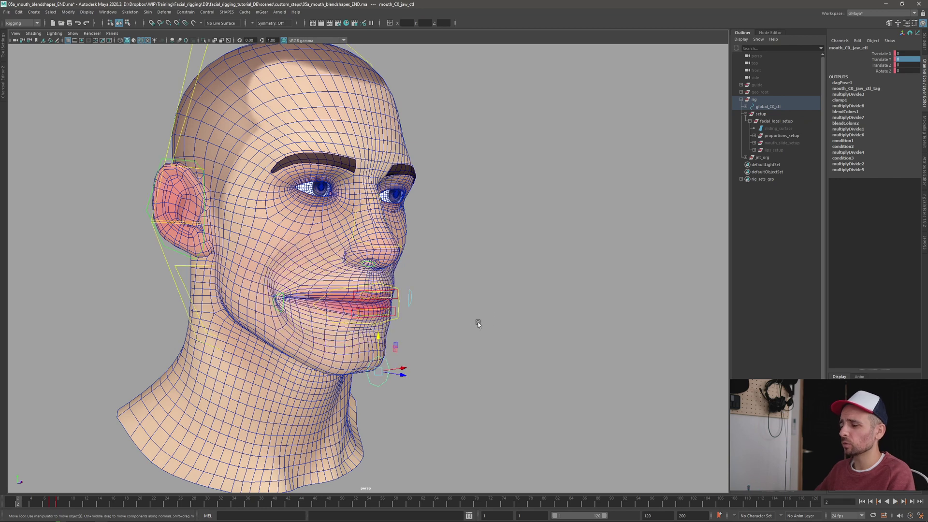
Return to a centred front view, go to the neutral pose at frame 1, and save
{"action": "left_click_drag", "start_coordinate": [477, 322], "coordinate": [463, 311], "text": "alt"}
{"action": "middle_click_drag", "start_coordinate": [462, 313], "coordinate": [479, 327], "text": "alt"}
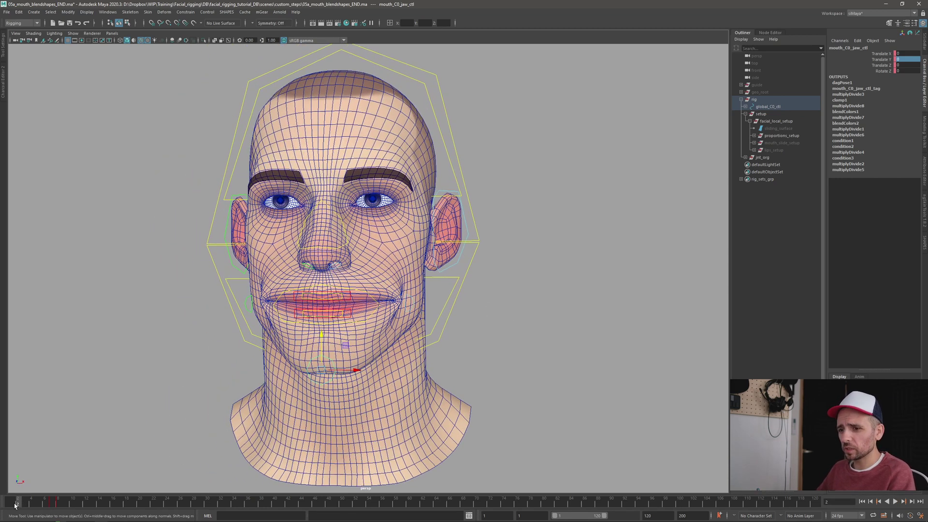
{"action": "left_click_drag", "start_coordinate": [14, 506], "coordinate": [10, 504]}
{"action": "key", "text": "ctrl+s"}
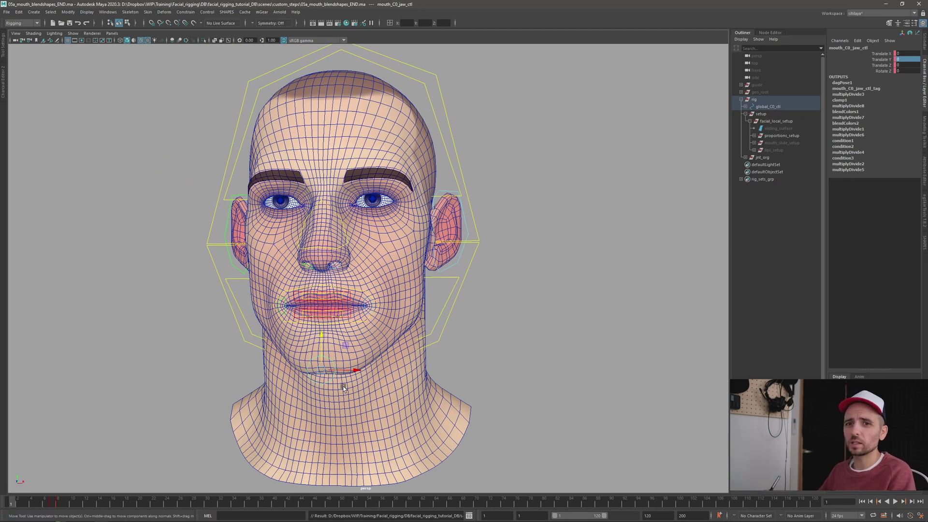